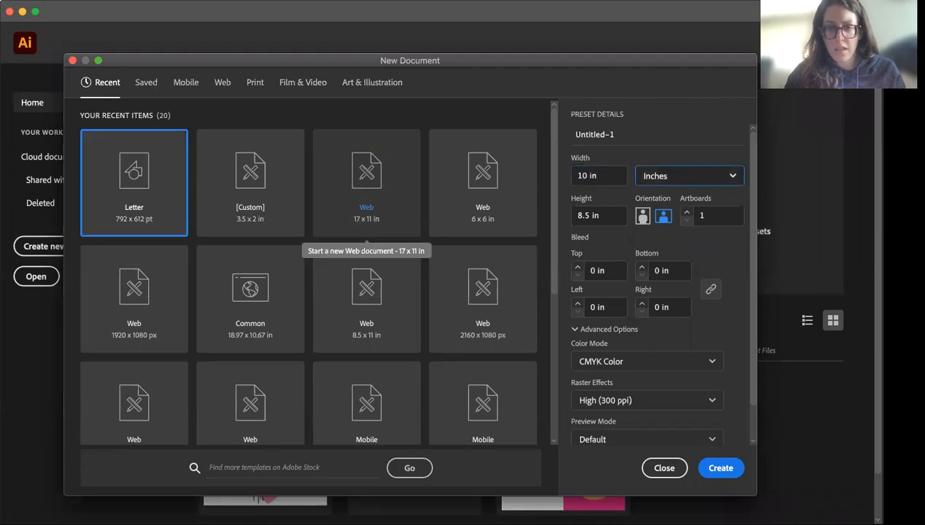
pyautogui.press('Tab')
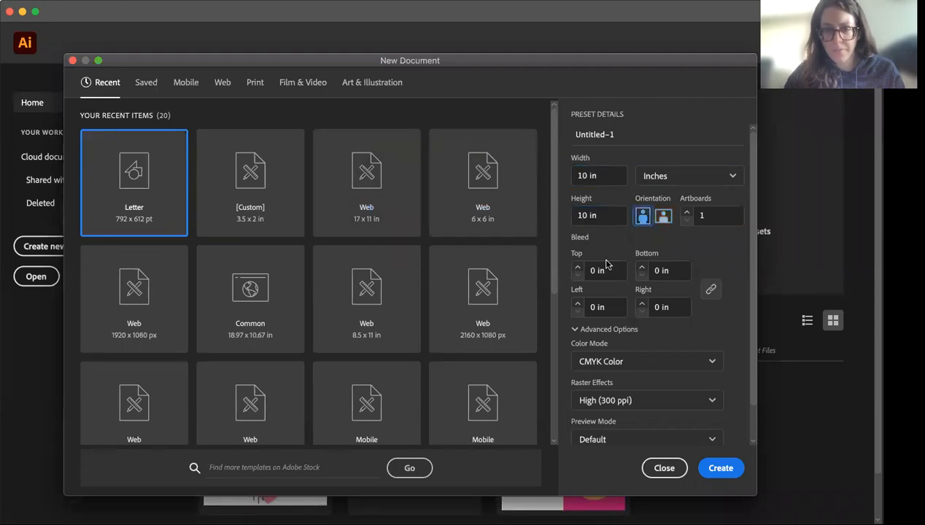
# Create a new 10 x 10 in document in CMYK Color with raster effects at High (300 ppi)
pyautogui.scroll(-2, 675, 377)
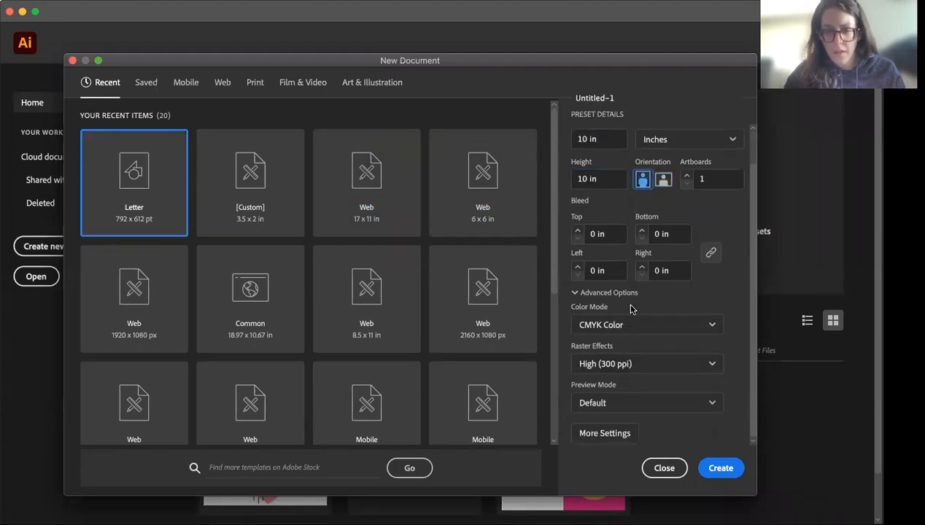
pyautogui.click(650, 366)
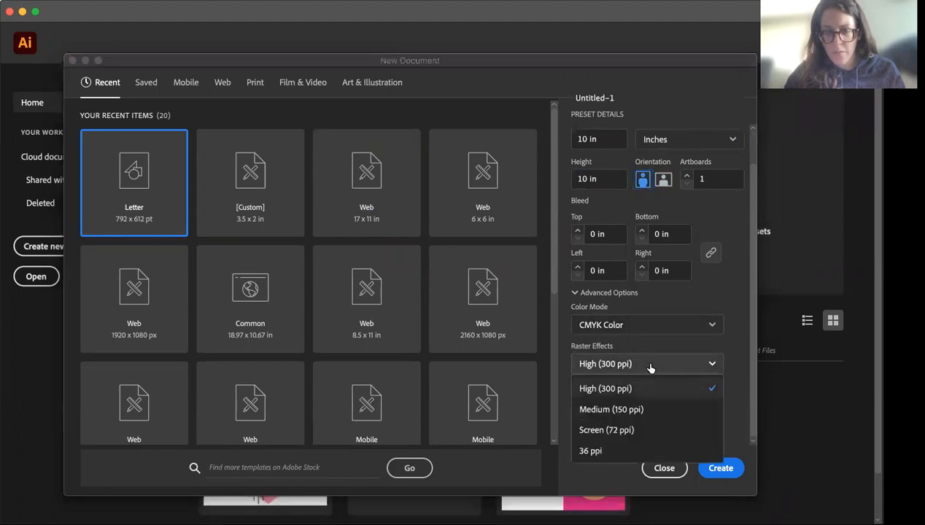
pyautogui.click(738, 374)
pyautogui.click(672, 334)
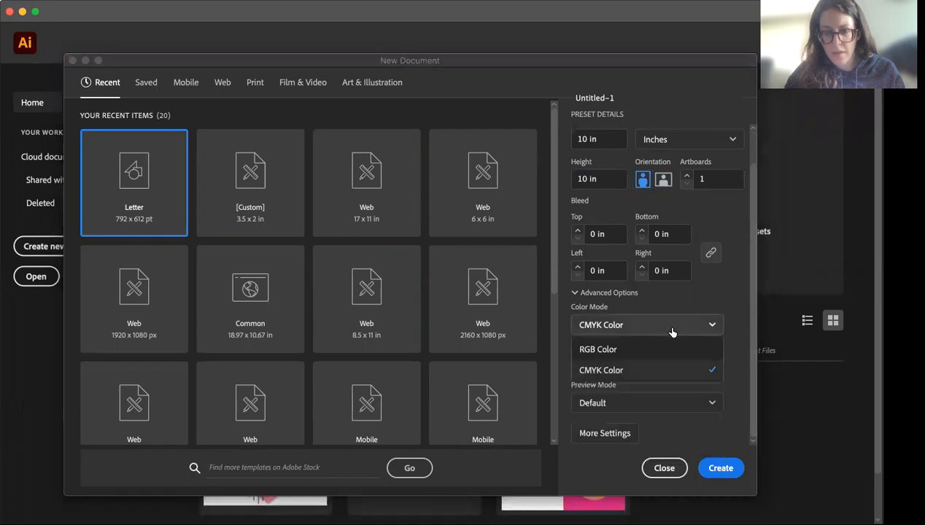
pyautogui.click(729, 370)
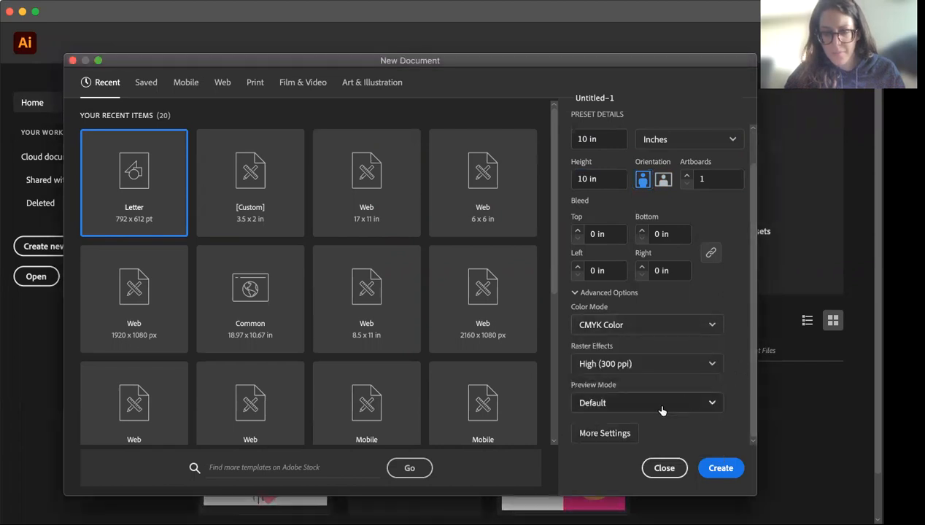
pyautogui.click(721, 468)
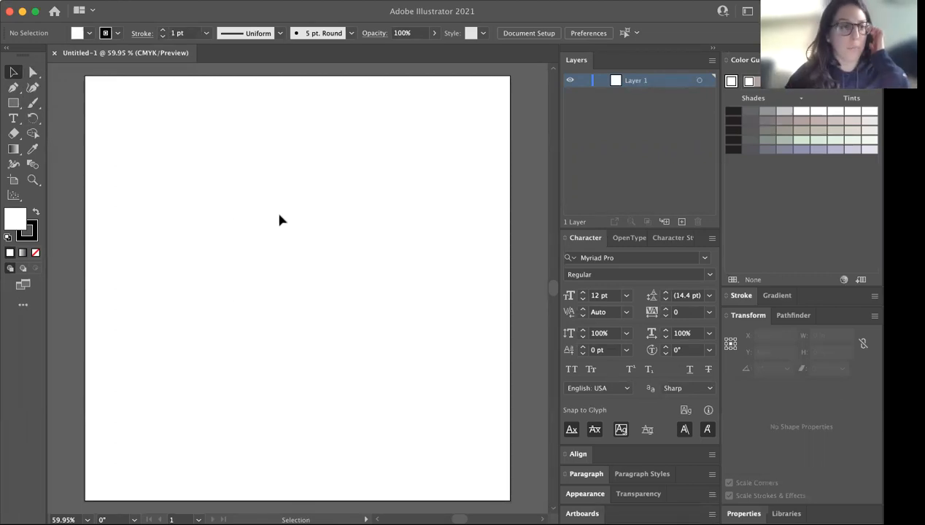
pyautogui.click(14, 103)
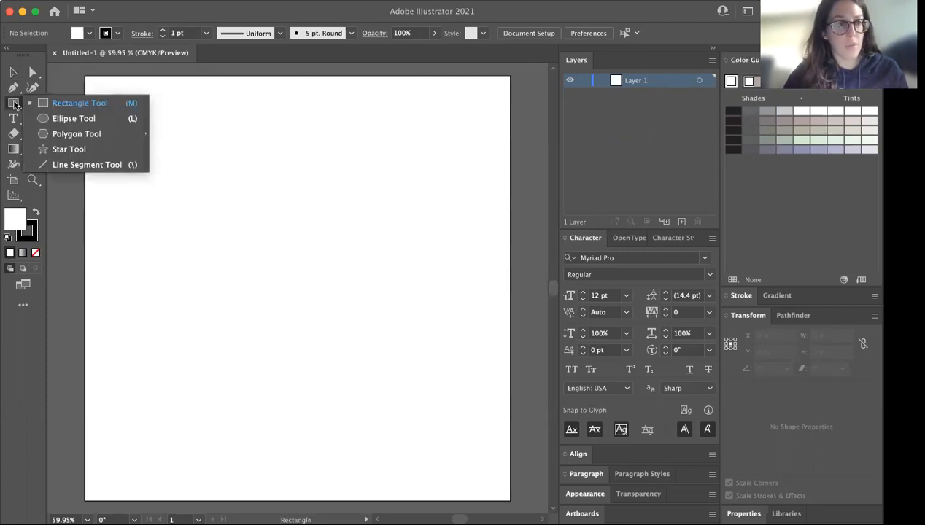
pyautogui.click(11, 105)
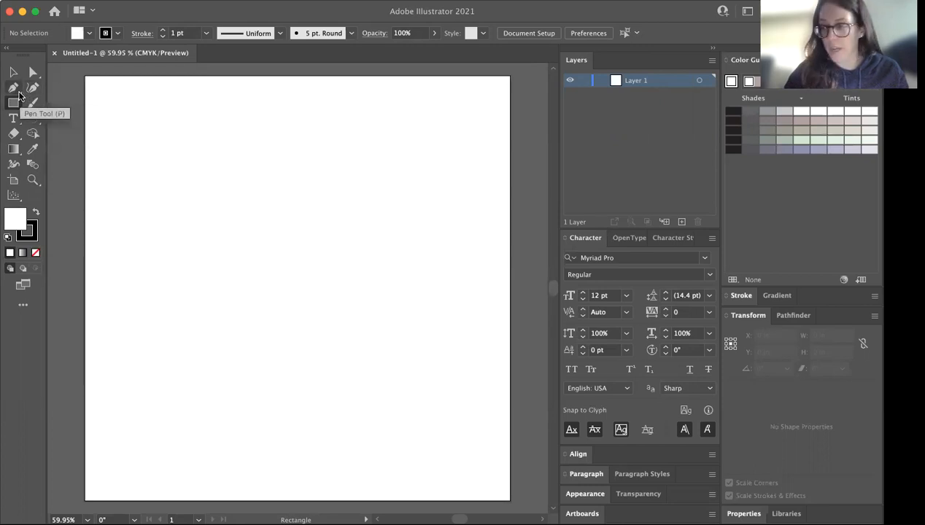
pyautogui.click(13, 88)
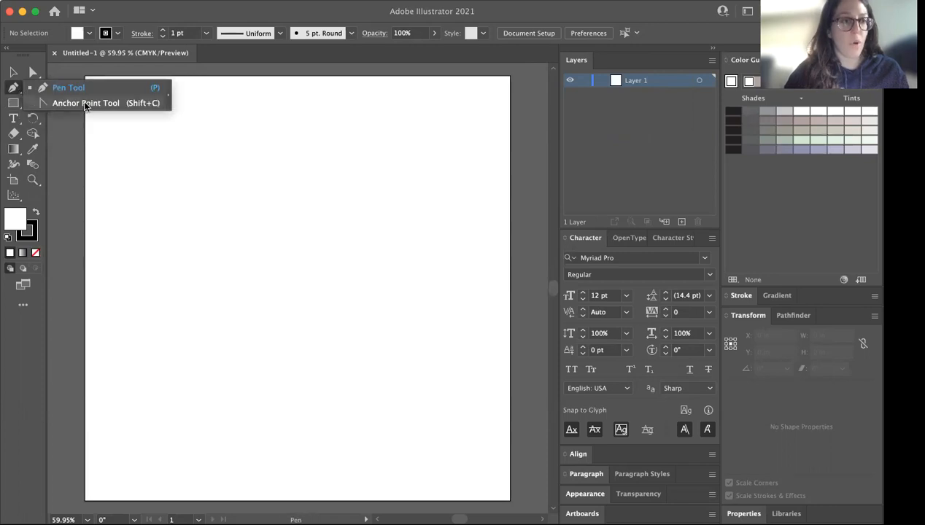
pyautogui.click(19, 91)
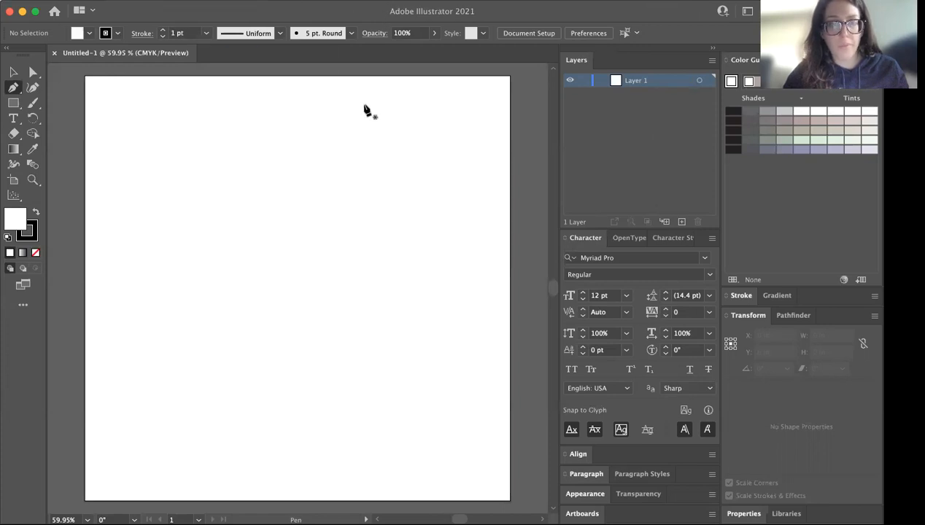
# Try out the Automation workspace, followed by the Essentials workspace
pyautogui.click(340, 6)
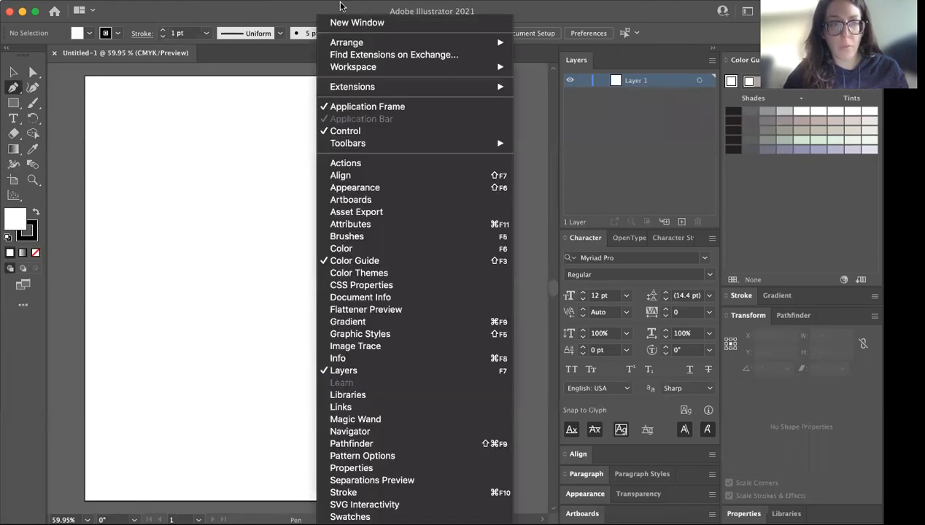
pyautogui.moveTo(409, 66)
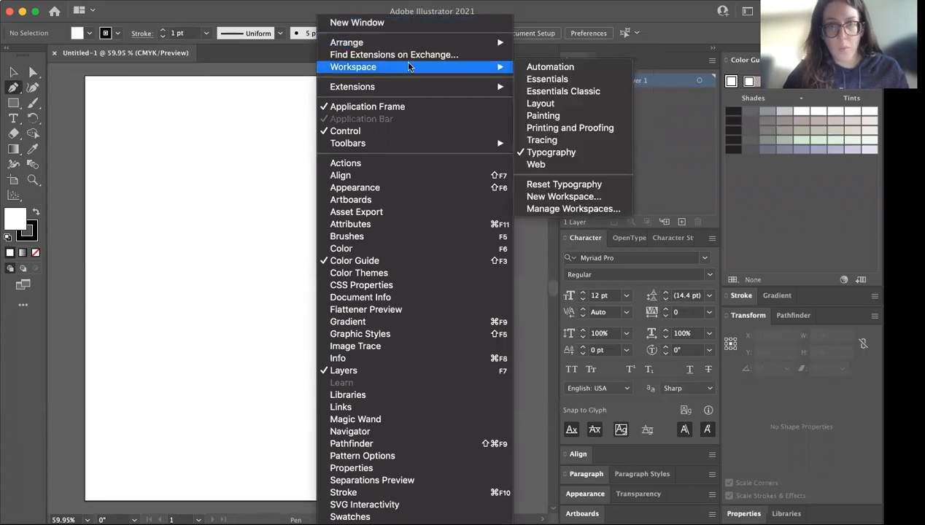
pyautogui.click(574, 69)
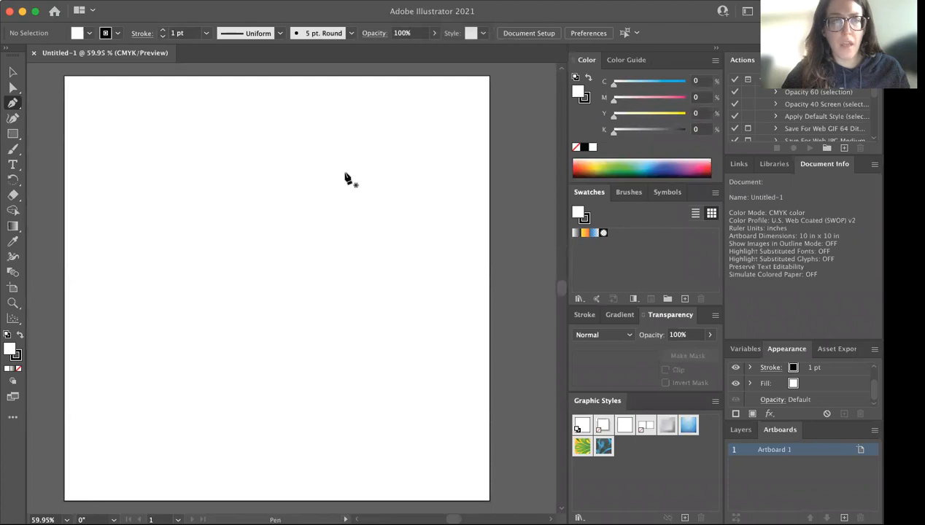
pyautogui.click(351, 2)
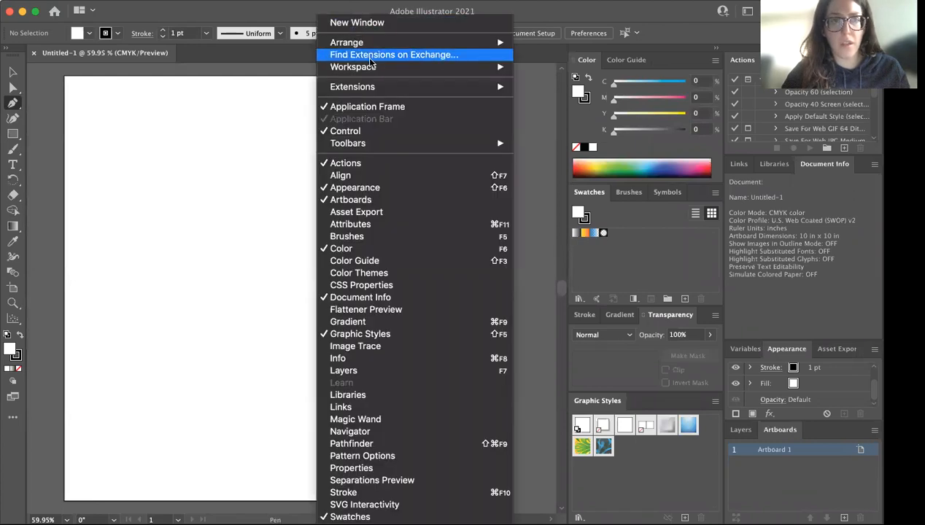
pyautogui.moveTo(371, 69)
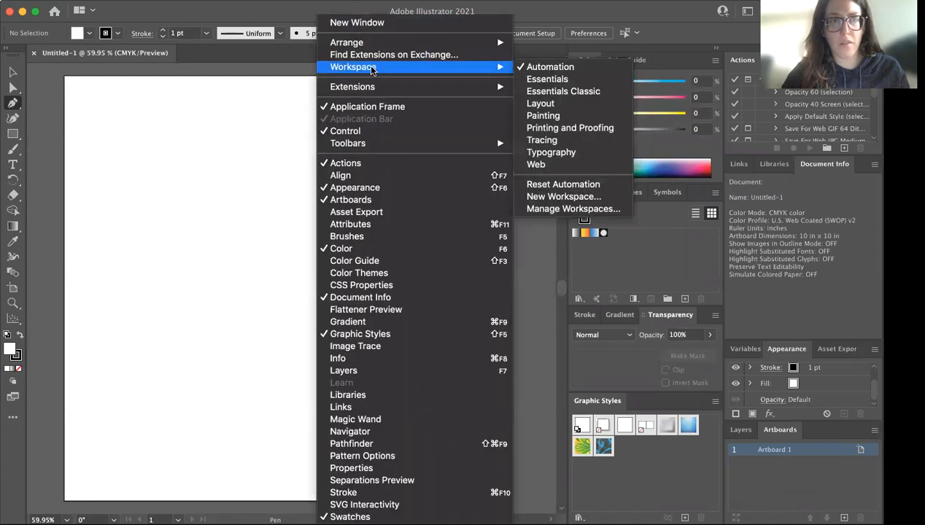
pyautogui.click(545, 79)
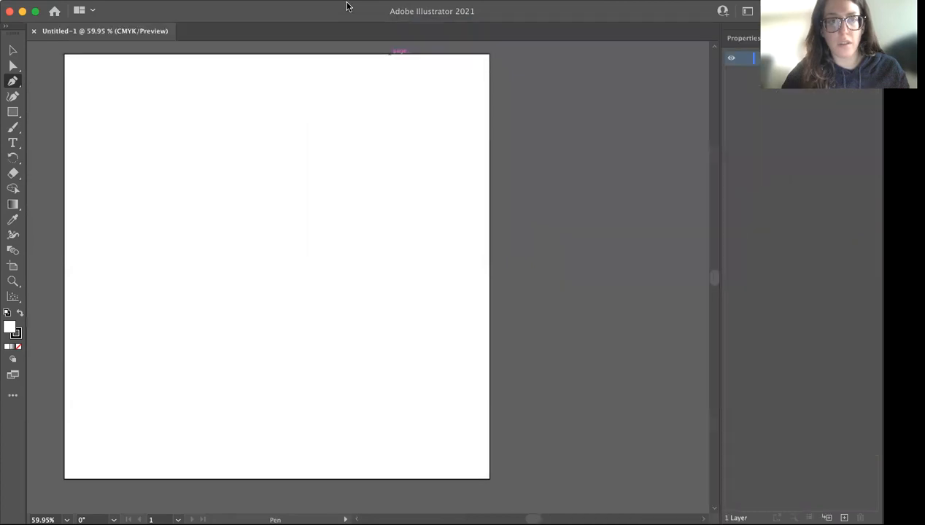
# Try out the Essentials Classic workspace, followed by the Painting workspace
pyautogui.click(332, 6)
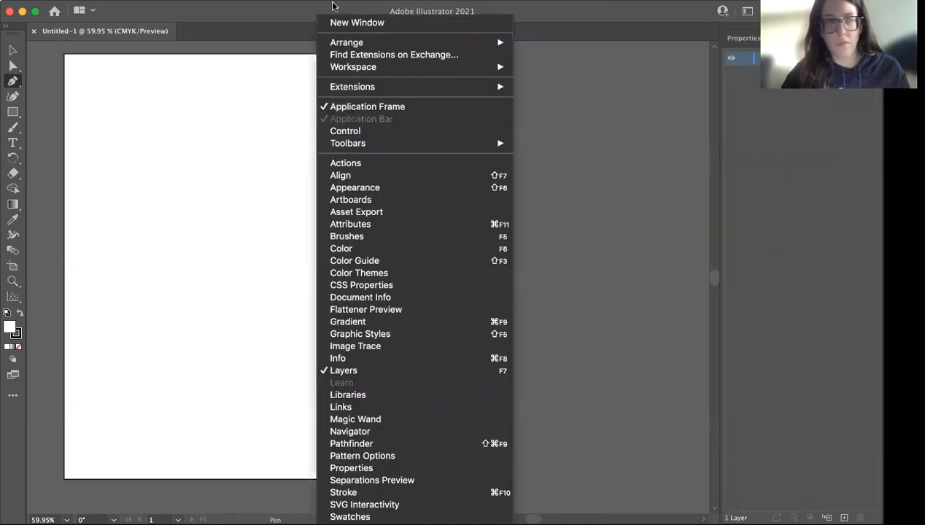
pyautogui.moveTo(488, 74)
pyautogui.click(563, 91)
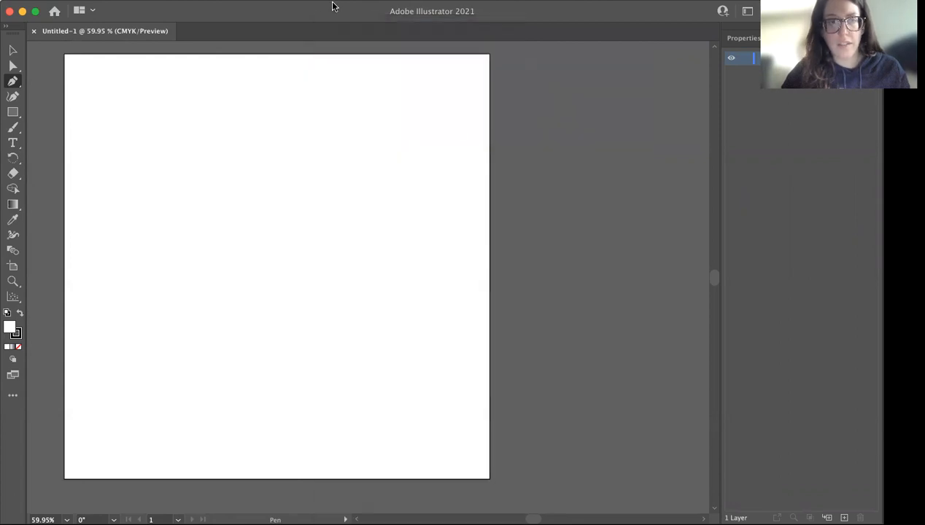
pyautogui.click(337, 6)
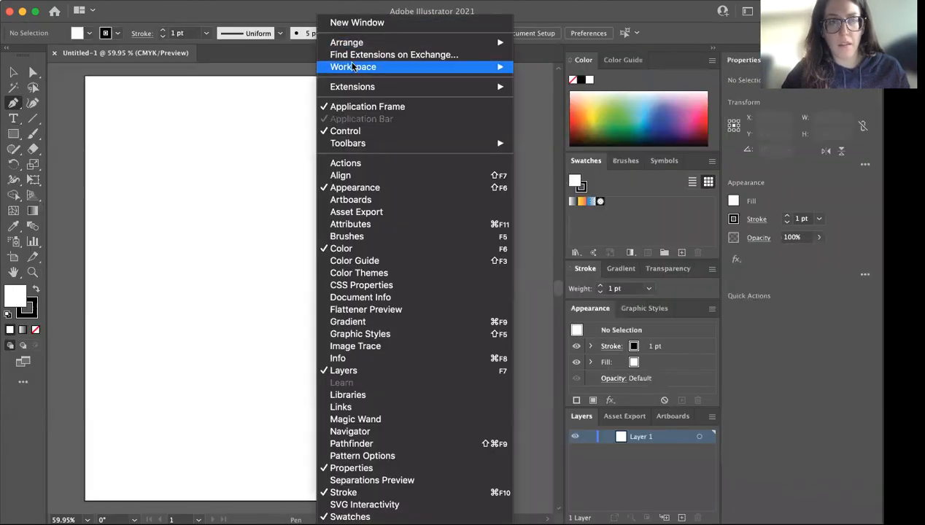
pyautogui.moveTo(482, 67)
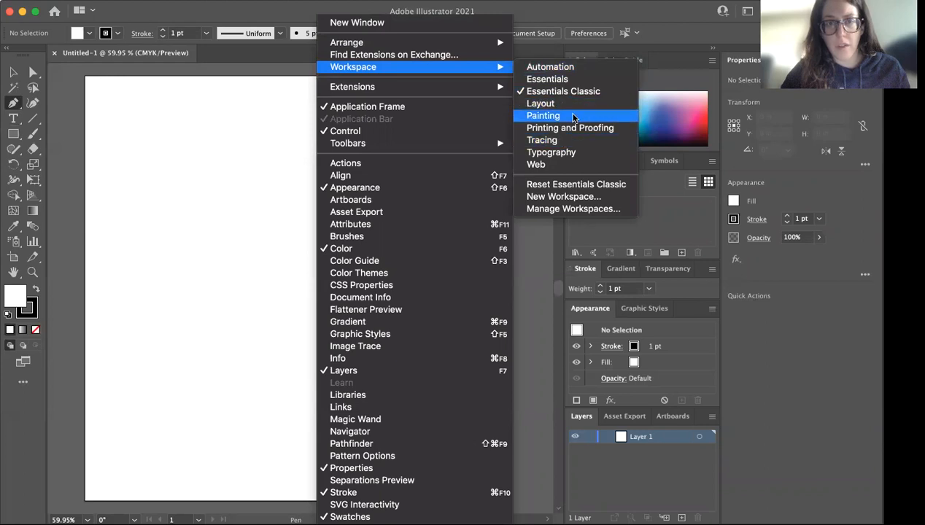
pyautogui.click(542, 116)
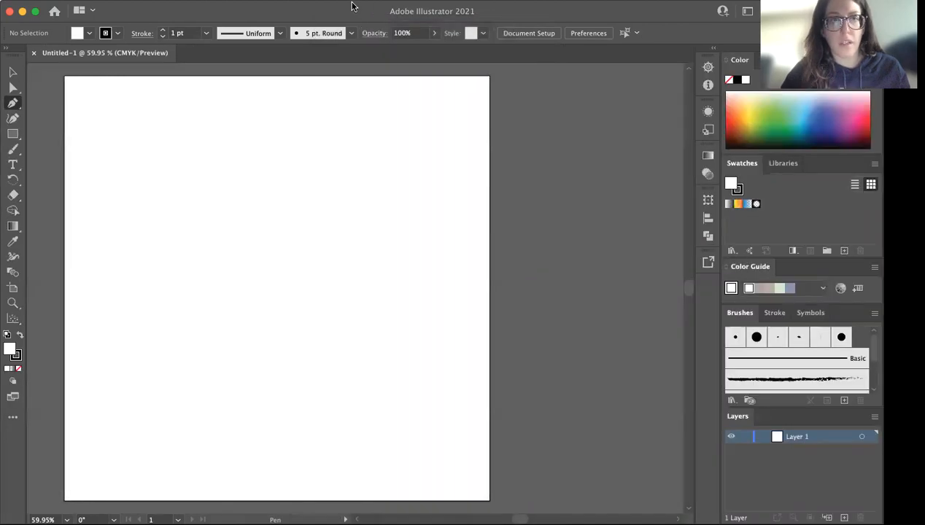
# Switch the workspace back to Typography
pyautogui.click(352, 6)
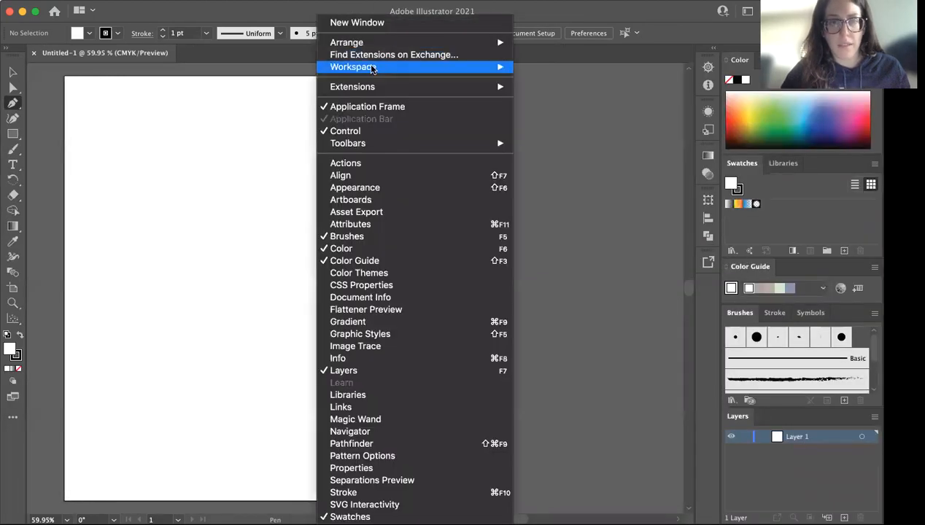
pyautogui.moveTo(369, 66)
pyautogui.click(579, 154)
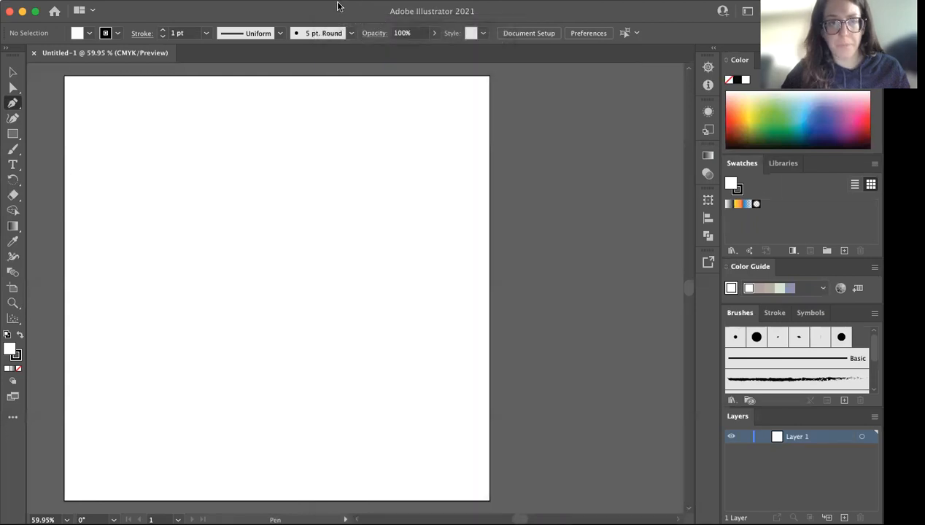
pyautogui.click(12, 103)
pyautogui.click(44, 115)
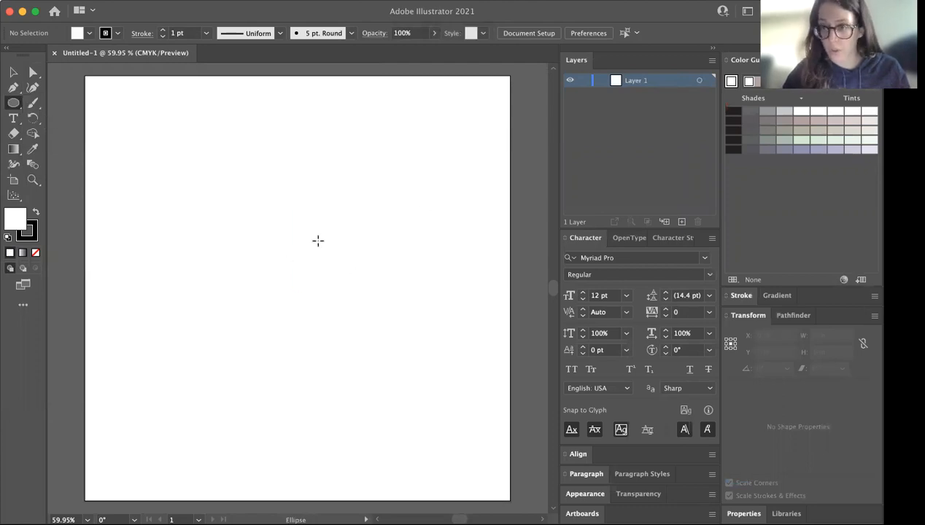
pyautogui.click(14, 71)
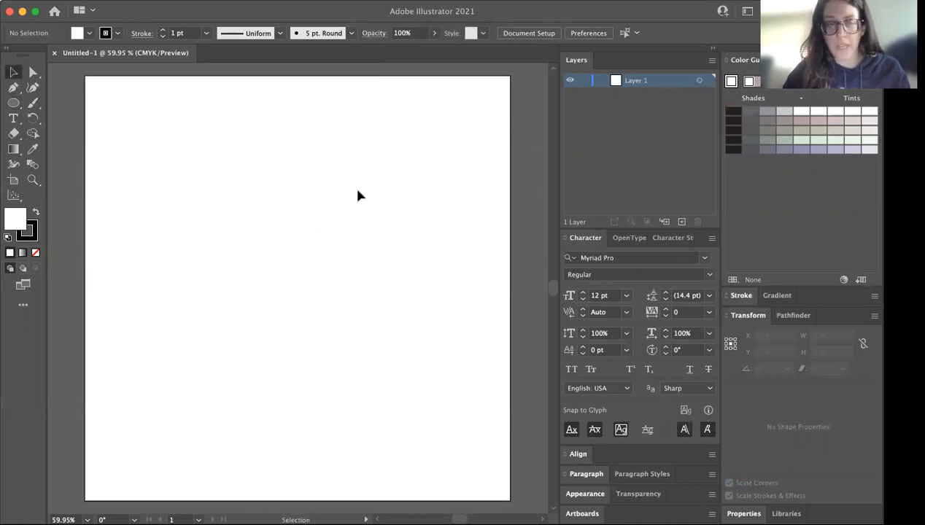
# Rename the document's only layer to "Drawing"
pyautogui.doubleClick(636, 81)
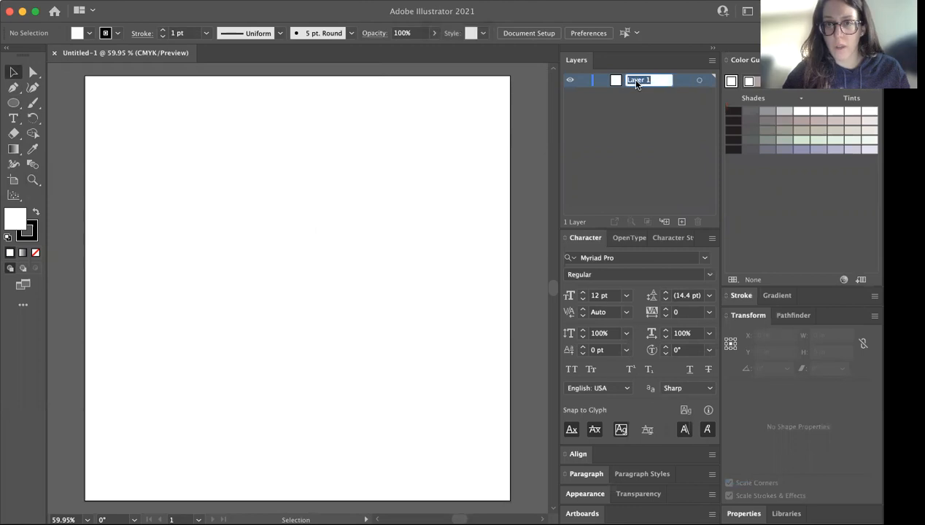
pyautogui.write('Drawing')
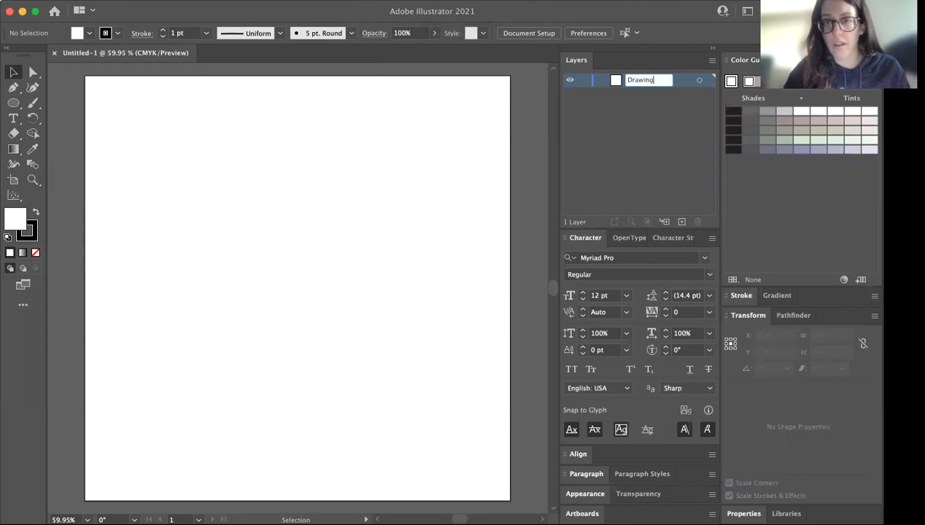
pyautogui.click(632, 113)
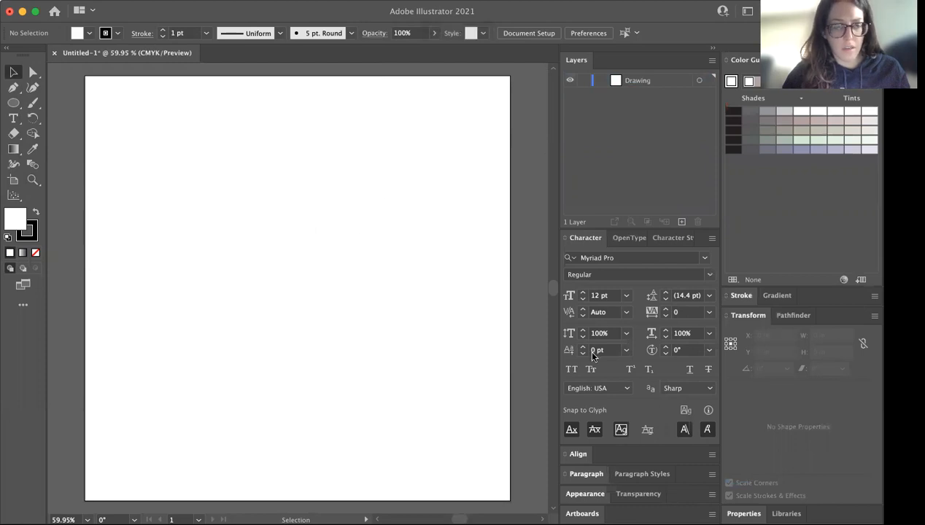
# Lock the Drawing layer and unlock it again
pyautogui.click(584, 81)
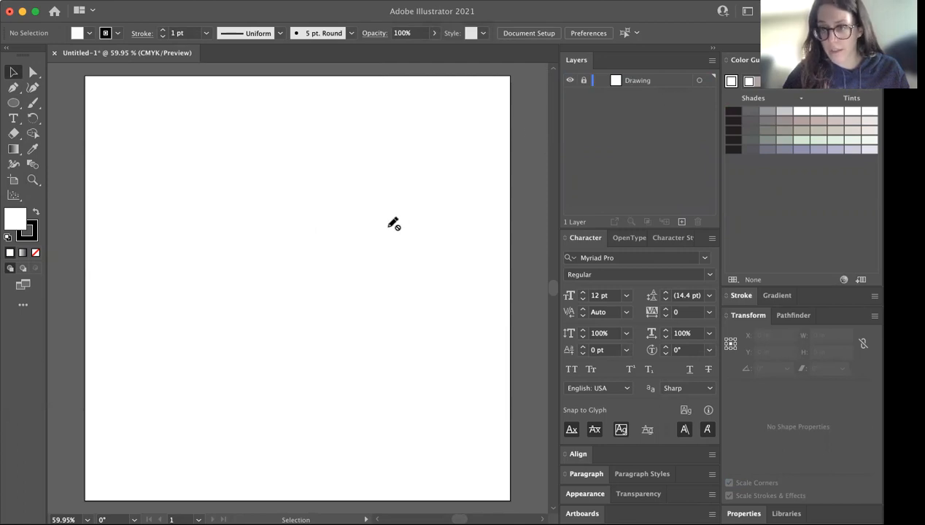
pyautogui.click(584, 81)
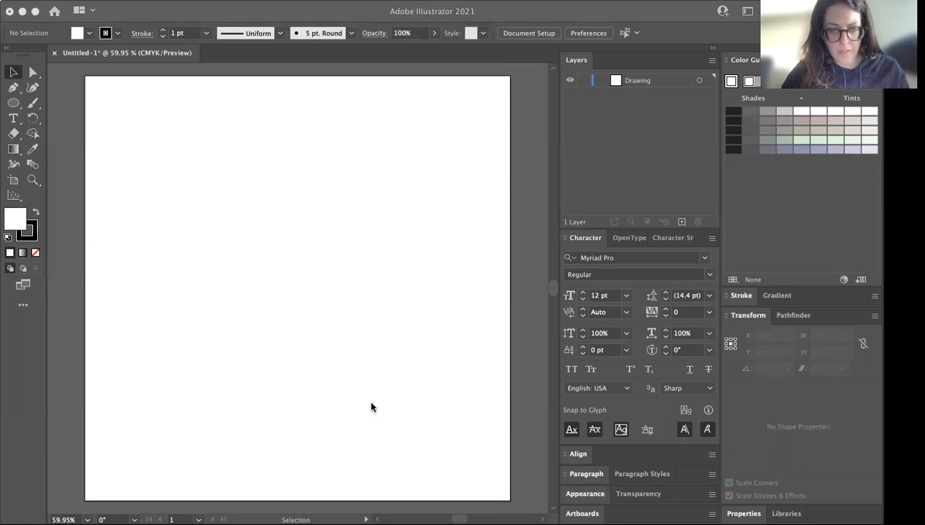
pyautogui.moveTo(350, 208); pyautogui.dragTo(374, 398)
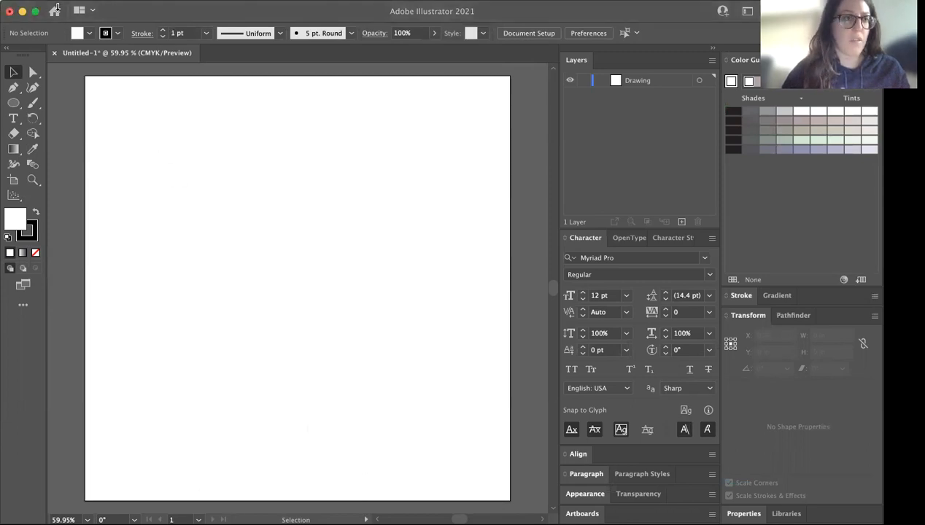
# Place the Carmen poster JPEG from the Desktop folder into the document near the artboard's upper-left corner
pyautogui.click(91, 3)
pyautogui.click(139, 214)
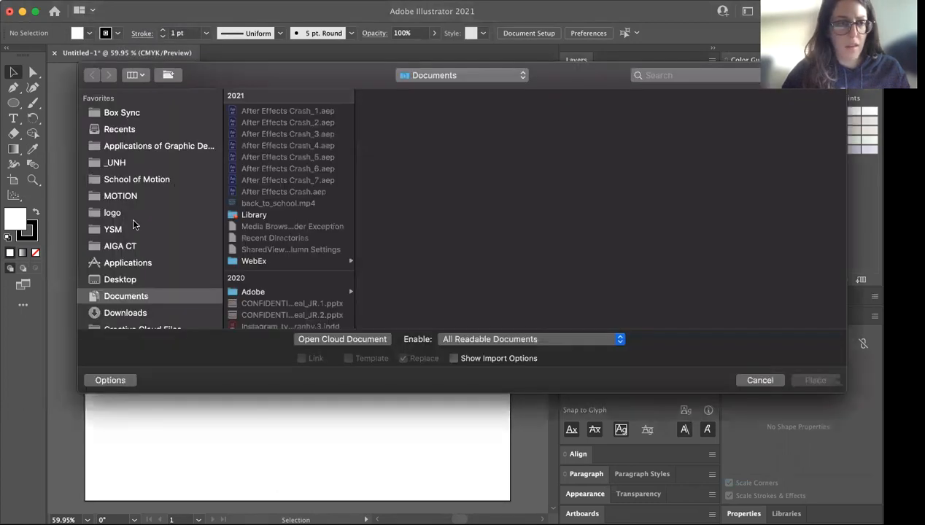
pyautogui.click(132, 279)
pyautogui.click(323, 110)
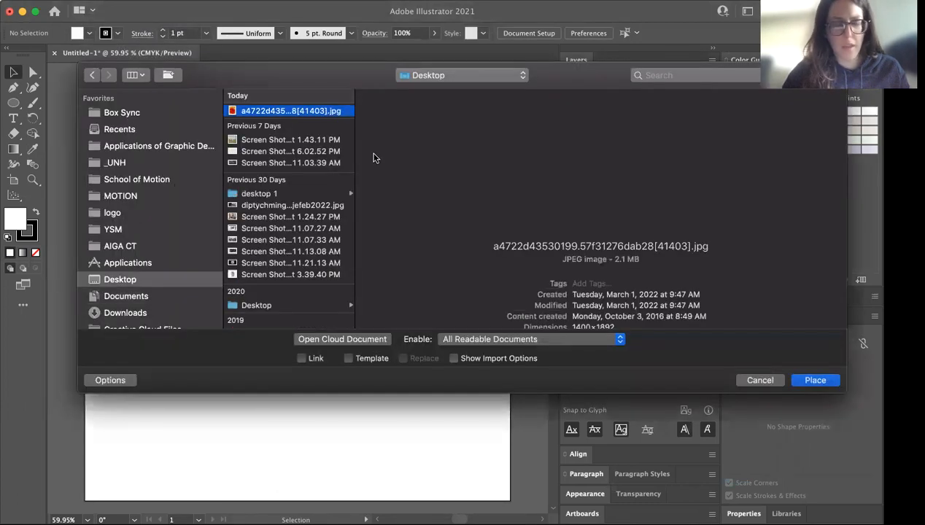
pyautogui.press('space')
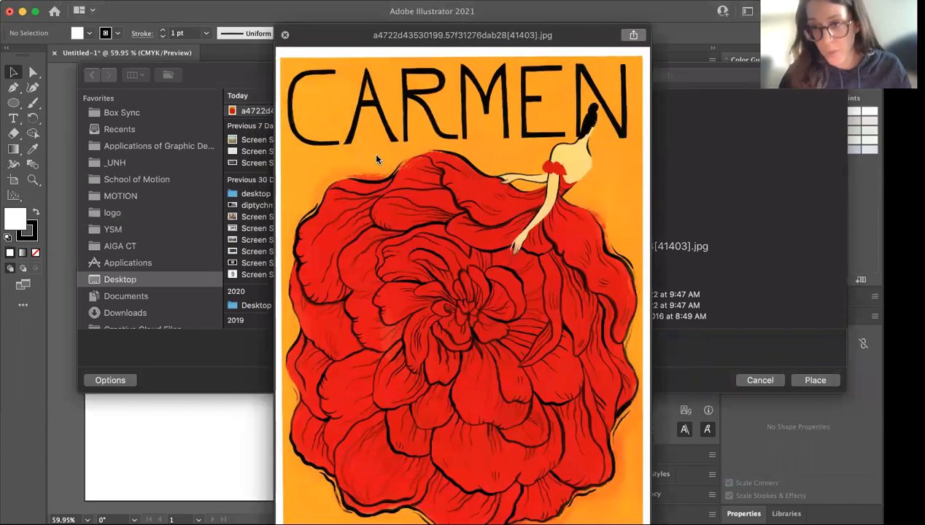
pyautogui.press('space')
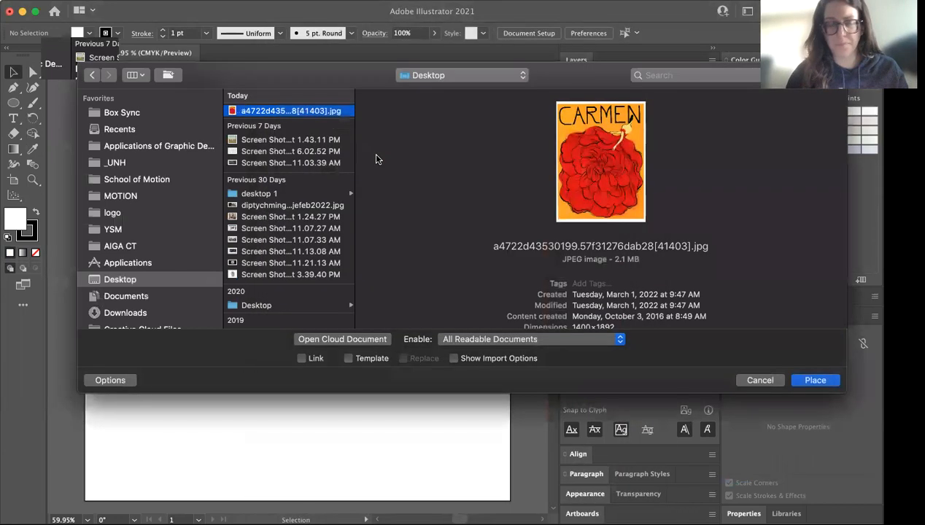
pyautogui.press('Return')
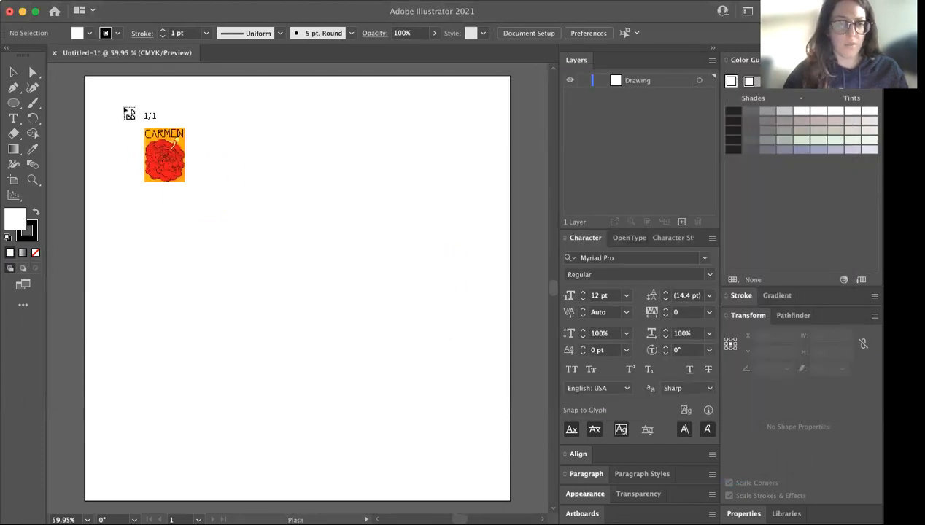
pyautogui.click(106, 92)
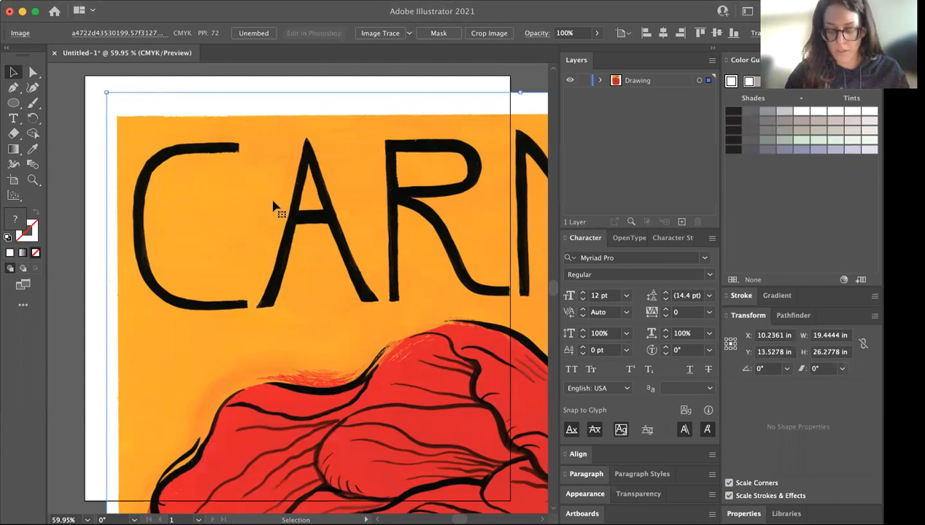
# Scale the poster image down to about 6.81 x 9.21 in so it fits inside the artboard
pyautogui.press('super+minus')
pyautogui.press('super+minus')
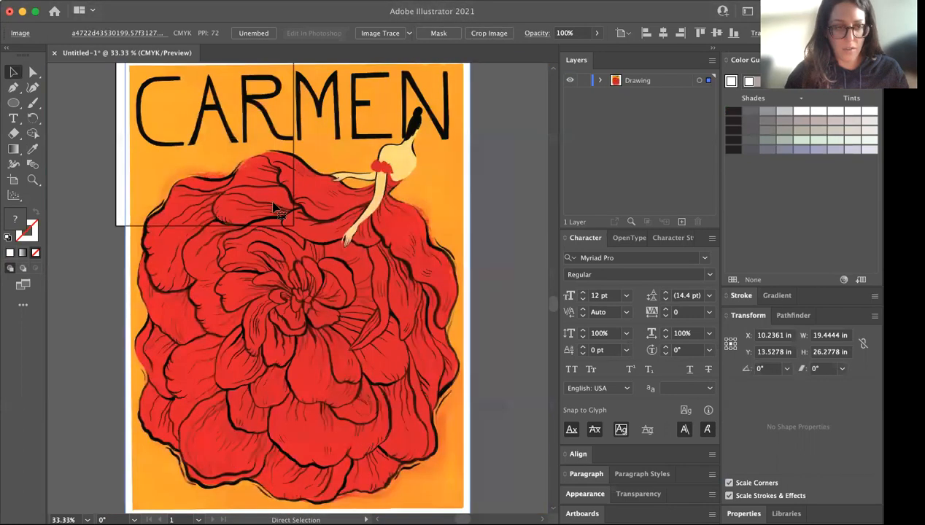
pyautogui.scroll(-3, 413, 387)
pyautogui.moveTo(466, 478); pyautogui.dragTo(239, 203)
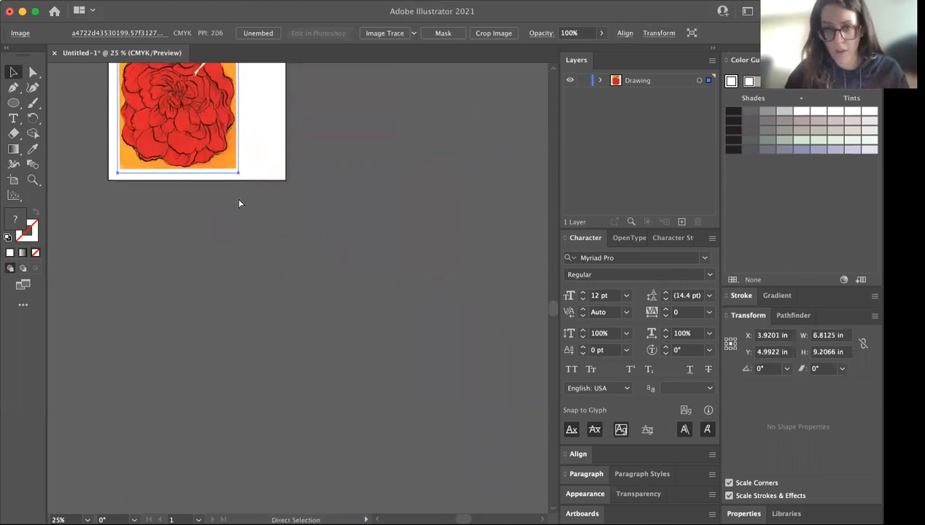
pyautogui.press('super+0')
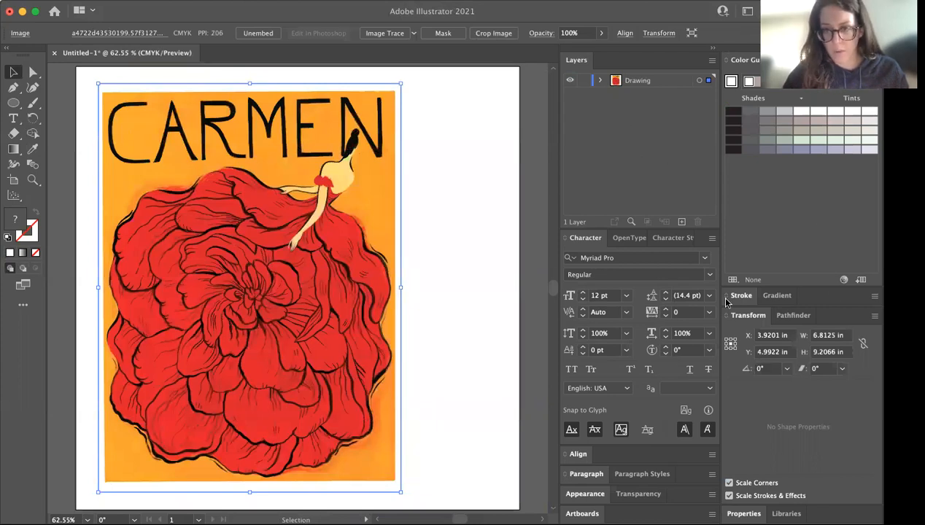
# Center the poster image horizontally and vertically on the artboard
pyautogui.click(588, 454)
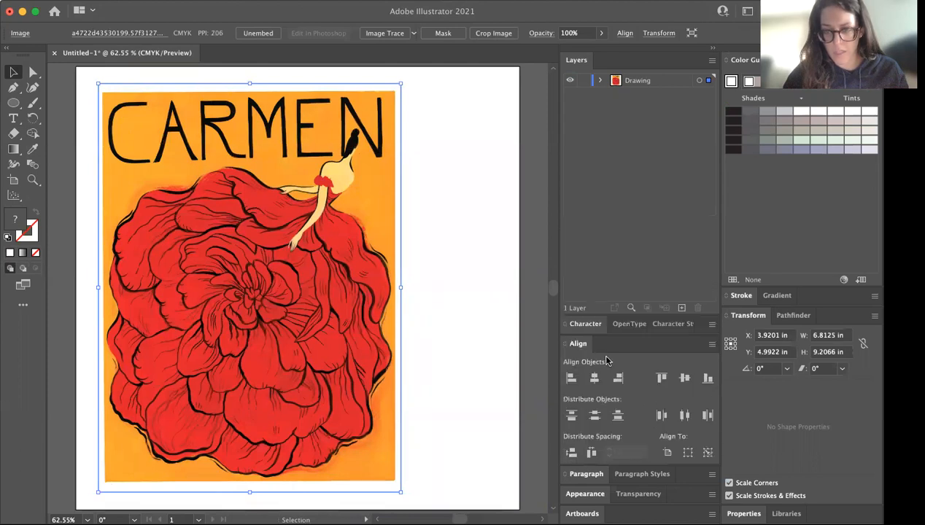
pyautogui.click(594, 379)
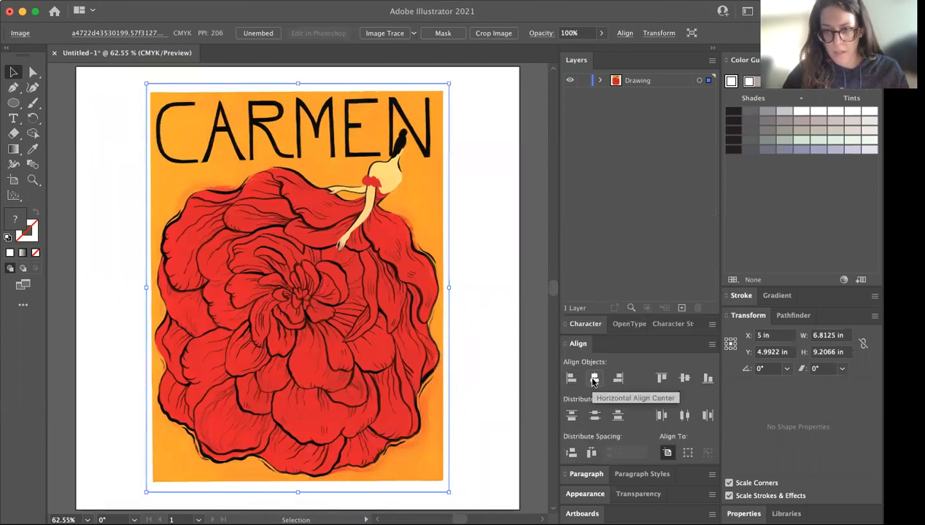
pyautogui.click(685, 379)
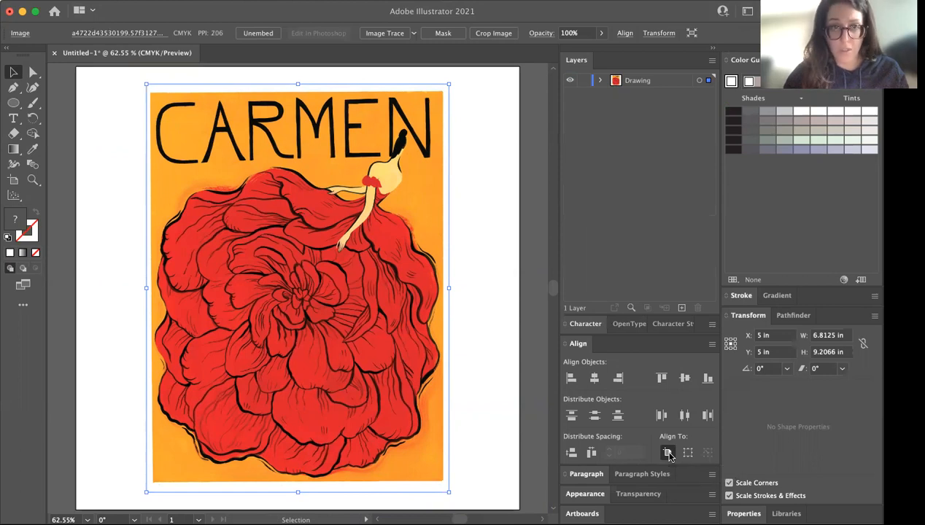
# Check the About Illustrator information and close it
pyautogui.click(61, 6)
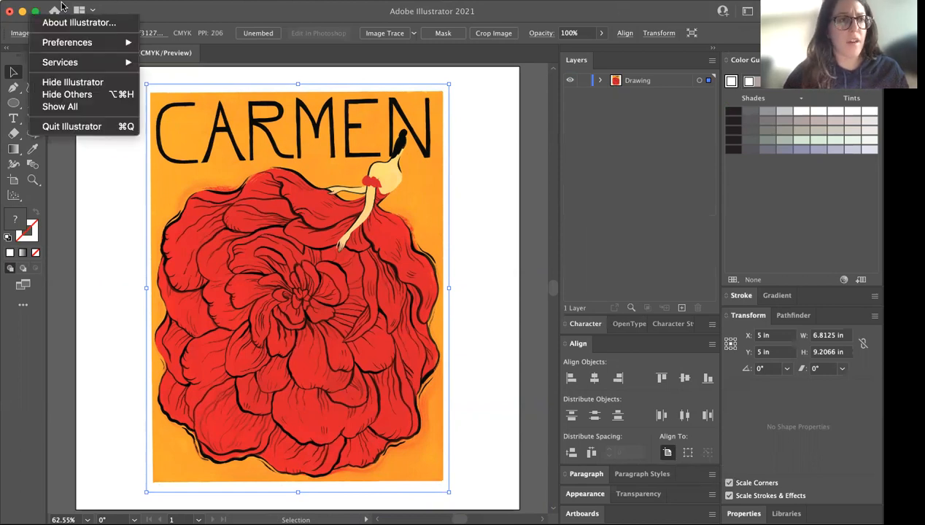
pyautogui.click(80, 23)
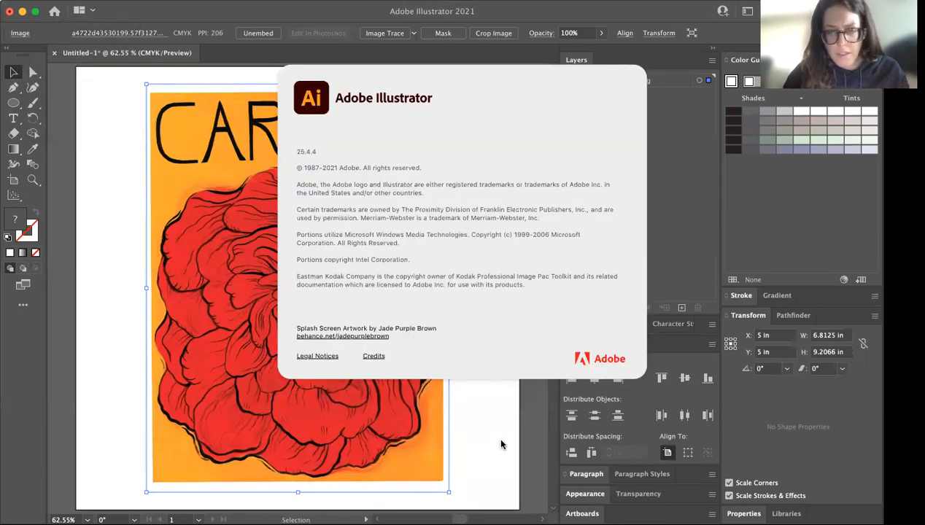
pyautogui.click(470, 417)
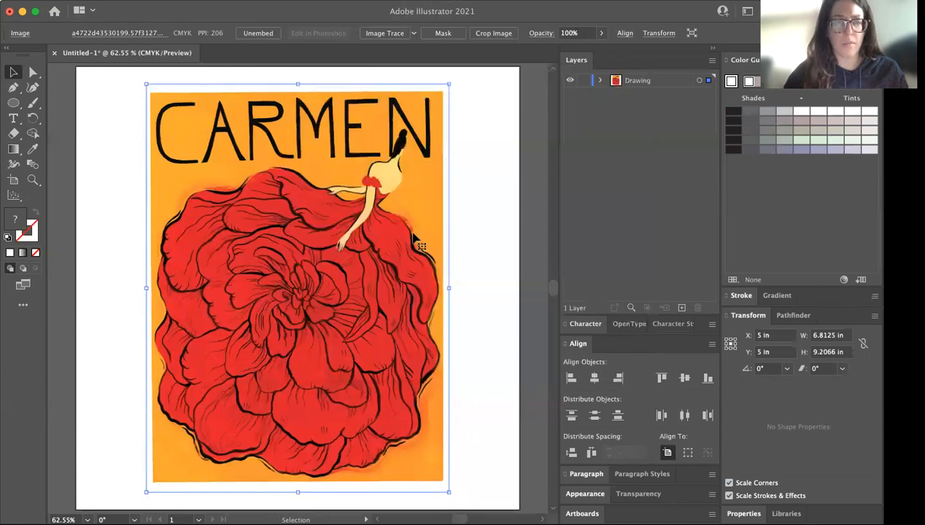
# Inspect the contents of the Drawing layer that holds the poster image, and lock the layer
pyautogui.click(480, 387)
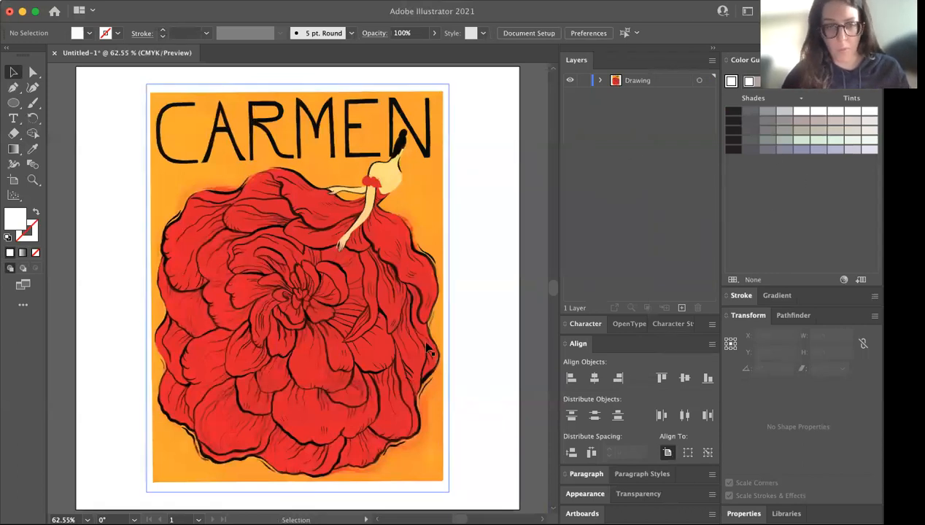
pyautogui.click(389, 226)
pyautogui.click(643, 84)
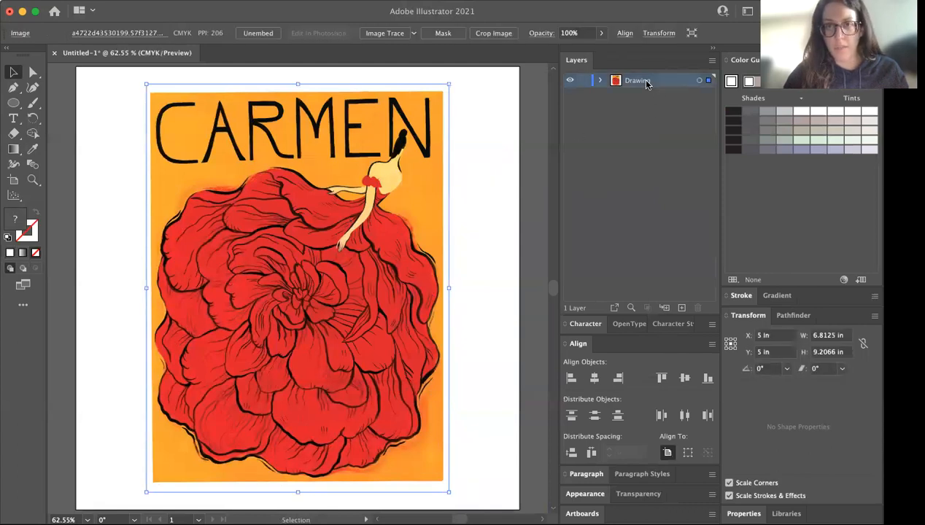
pyautogui.click(599, 80)
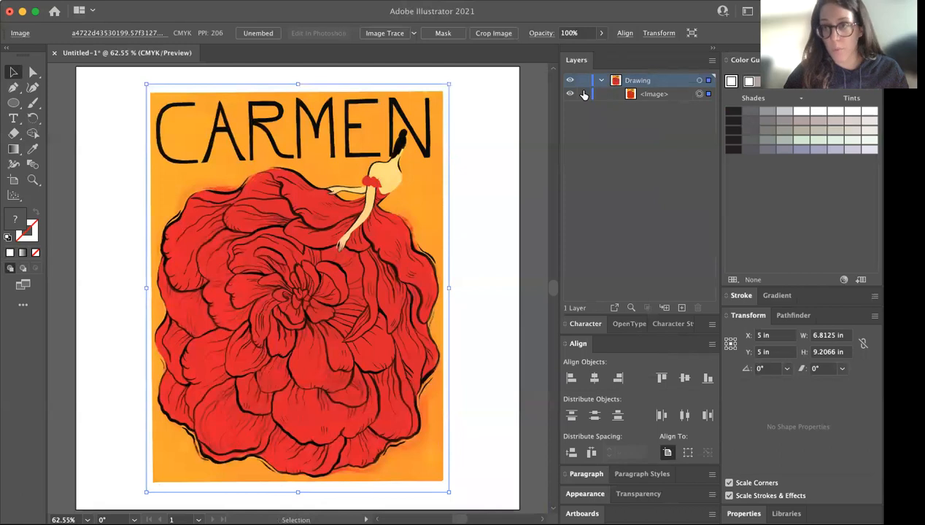
pyautogui.click(601, 81)
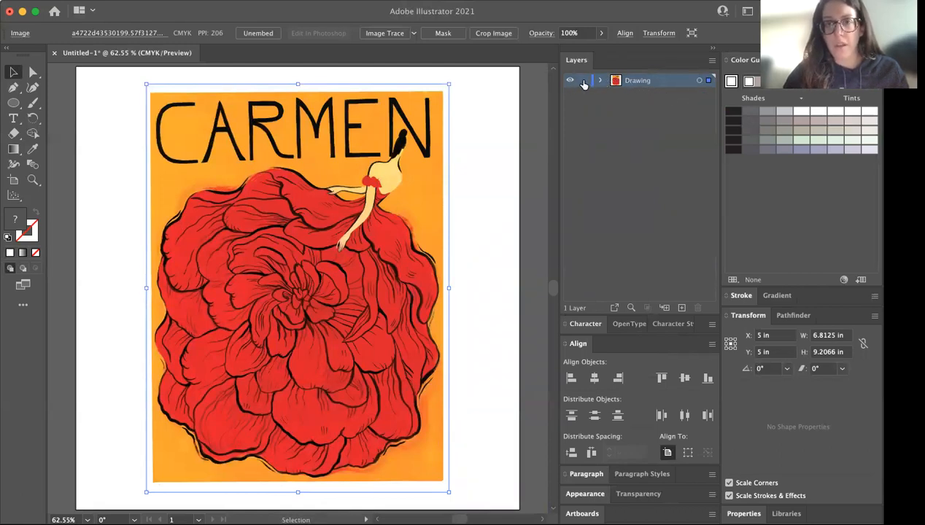
pyautogui.click(584, 81)
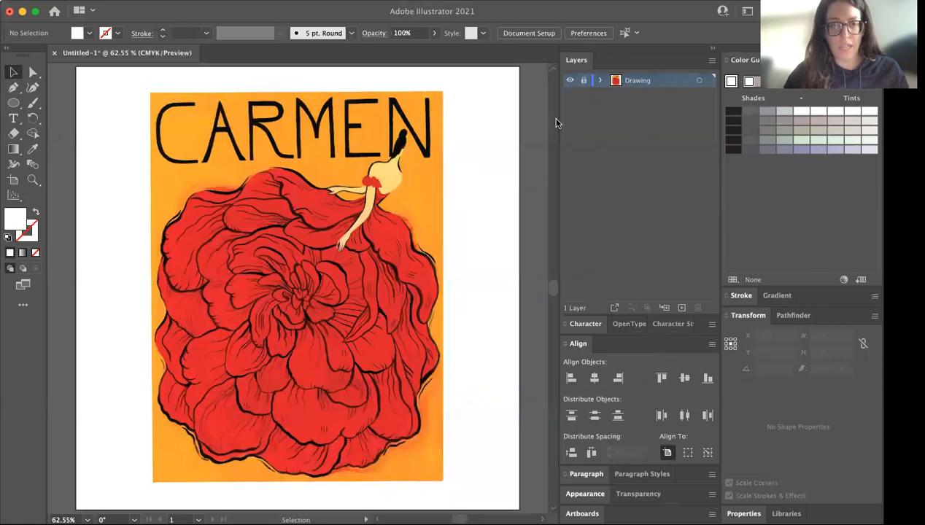
# Create a new layer above Drawing and name it "Logo"
pyautogui.click(682, 308)
pyautogui.doubleClick(631, 81)
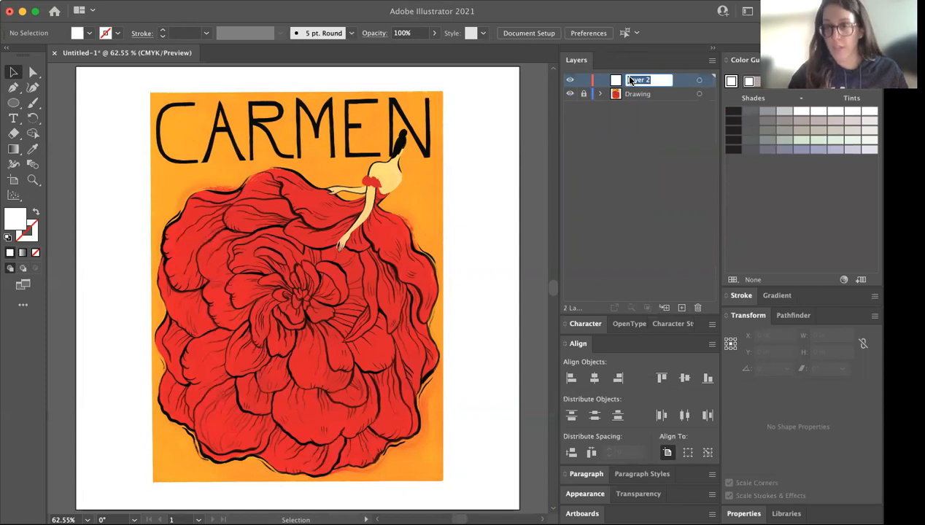
pyautogui.write('Logo')
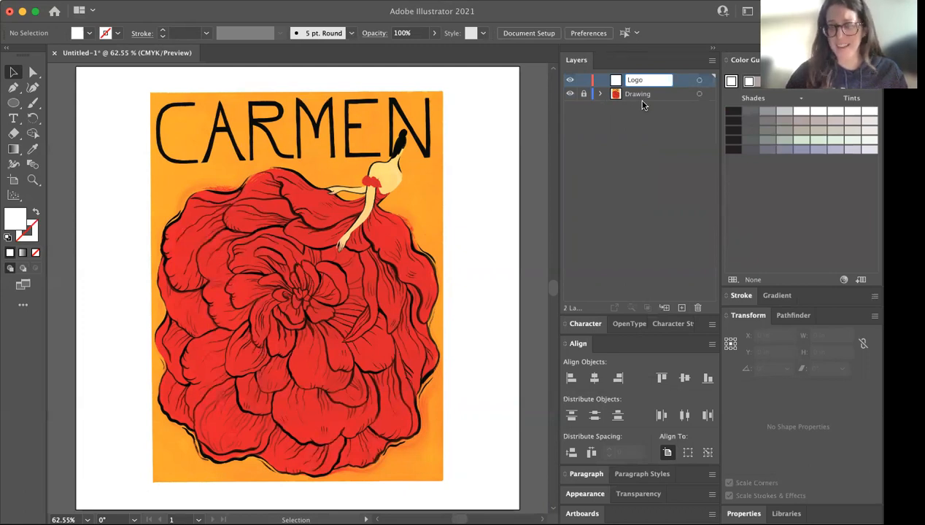
pyautogui.press('Return')
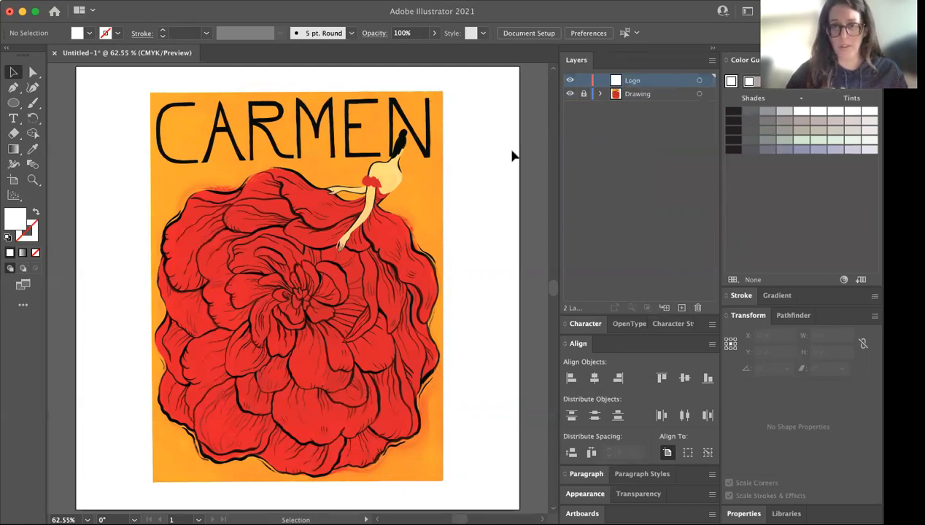
# Draw a text frame about 6.86 x 1.46 in over the poster's title and enter "CARMEN" in it
pyautogui.click(14, 106)
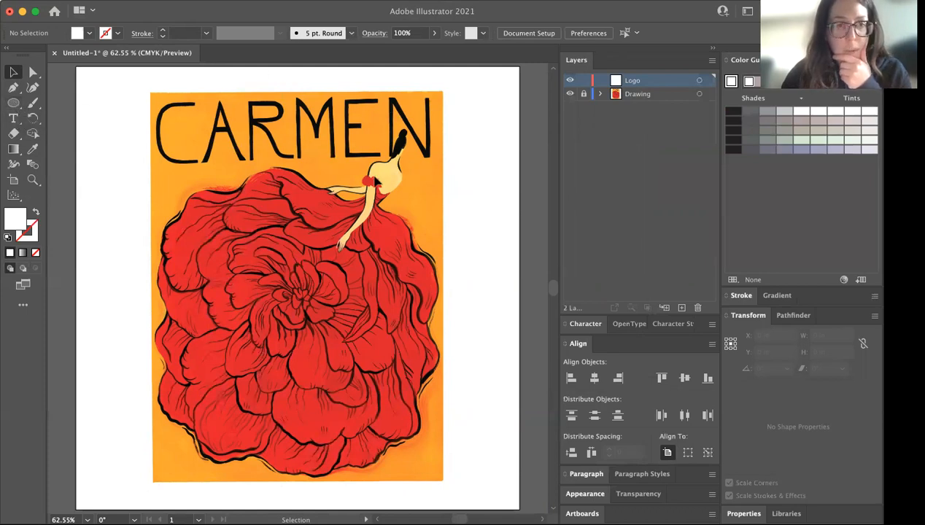
pyautogui.click(13, 88)
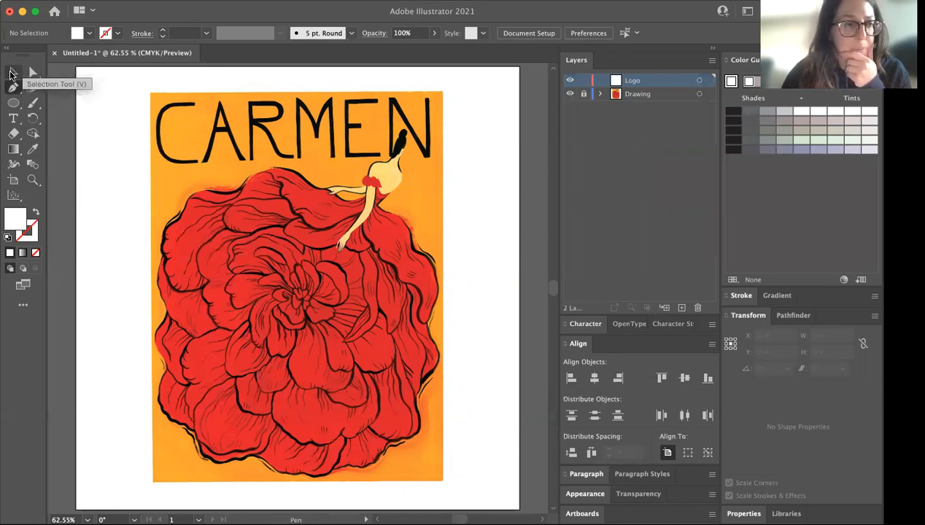
pyautogui.click(13, 118)
pyautogui.moveTo(149, 95); pyautogui.dragTo(450, 159)
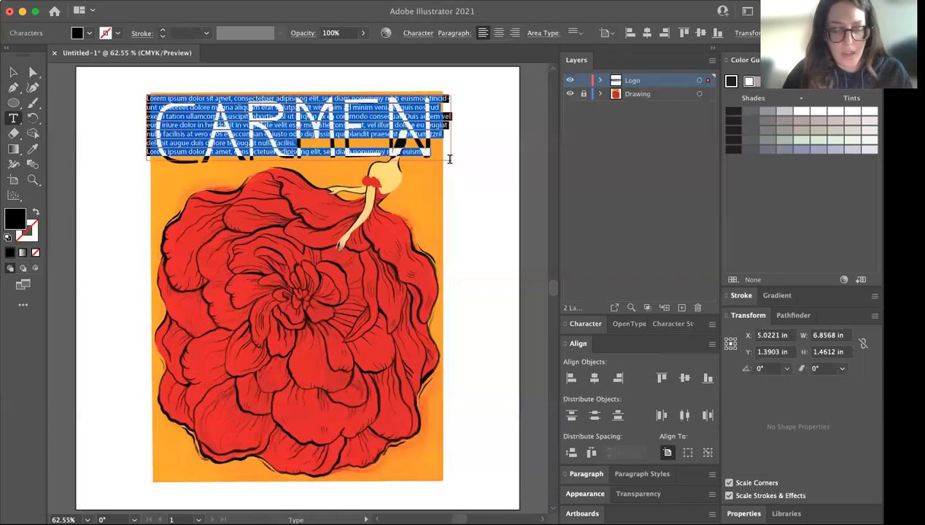
pyautogui.write('CARMEN')
pyautogui.press('Escape')
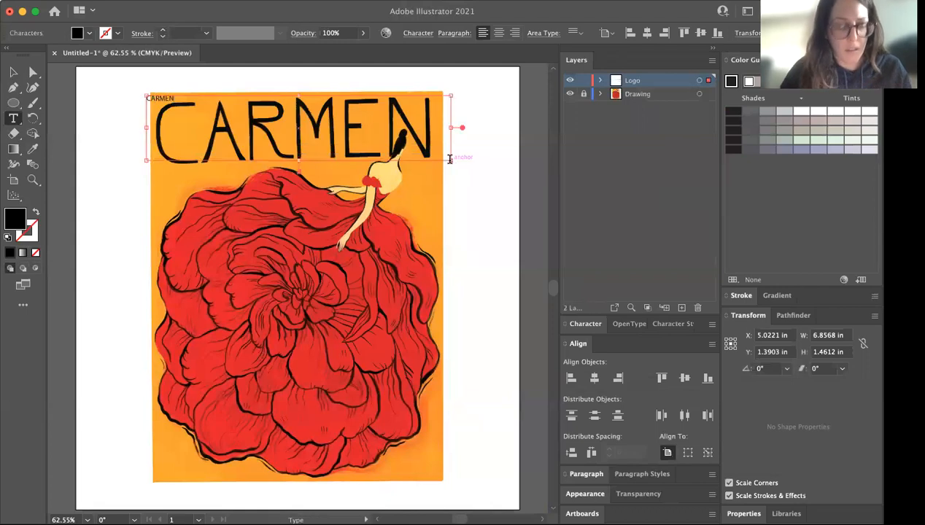
# Enlarge all of the new CARMEN text incrementally to 128 pt, roughly matching the width of the poster's title
pyautogui.press('super+a')
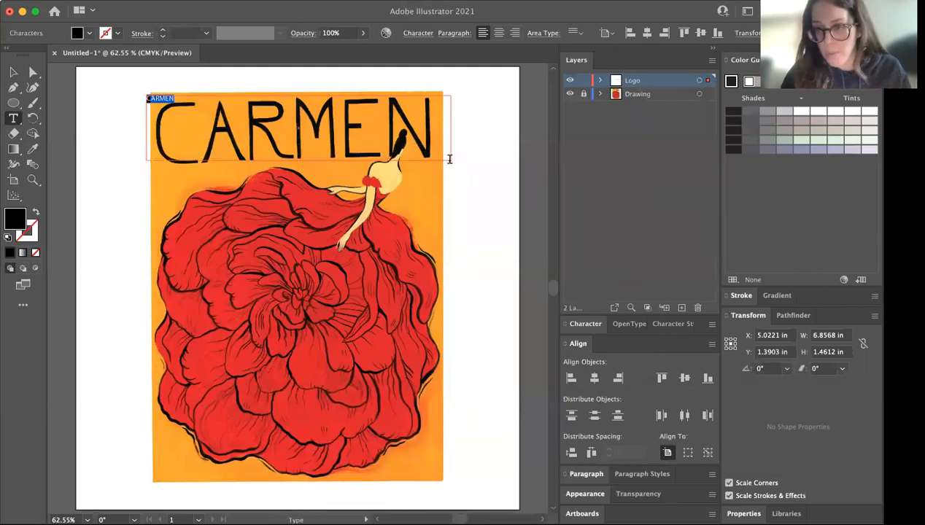
pyautogui.press('super+shift')
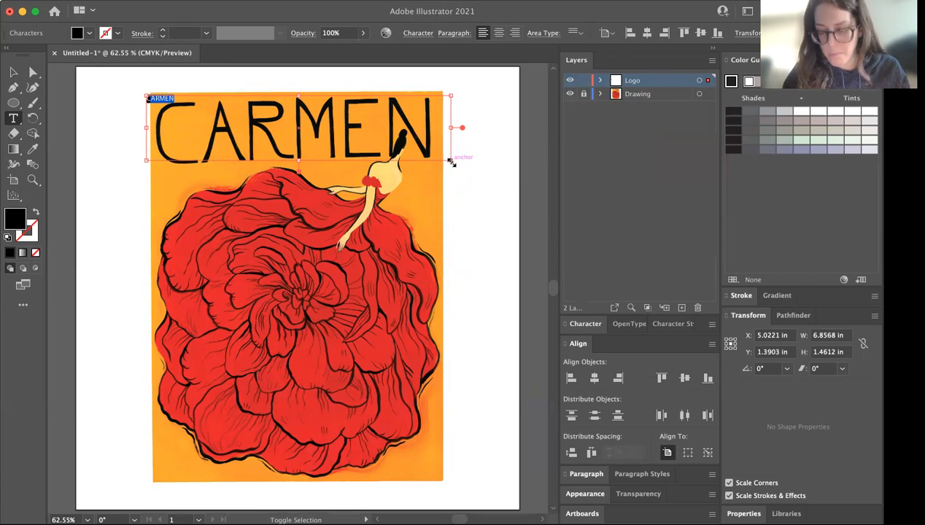
pyautogui.press('super+shift+period')
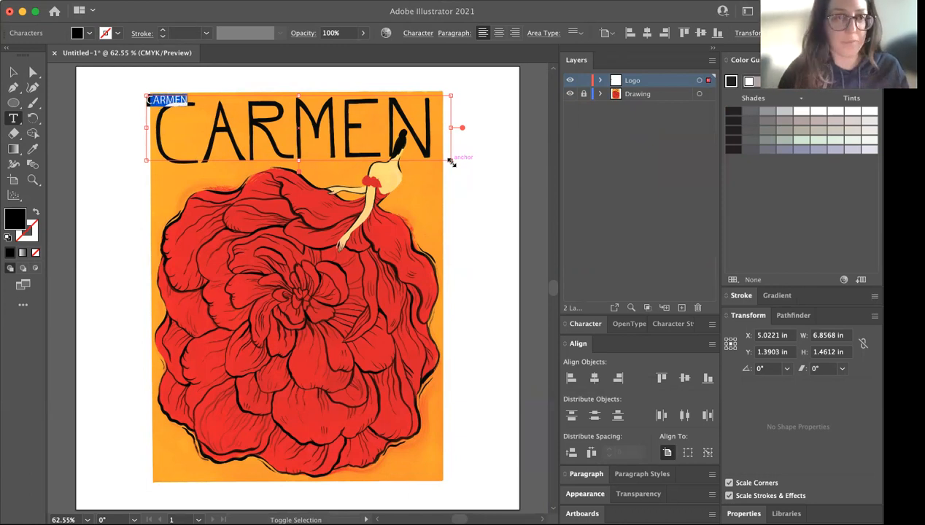
pyautogui.press('super+shift+period')
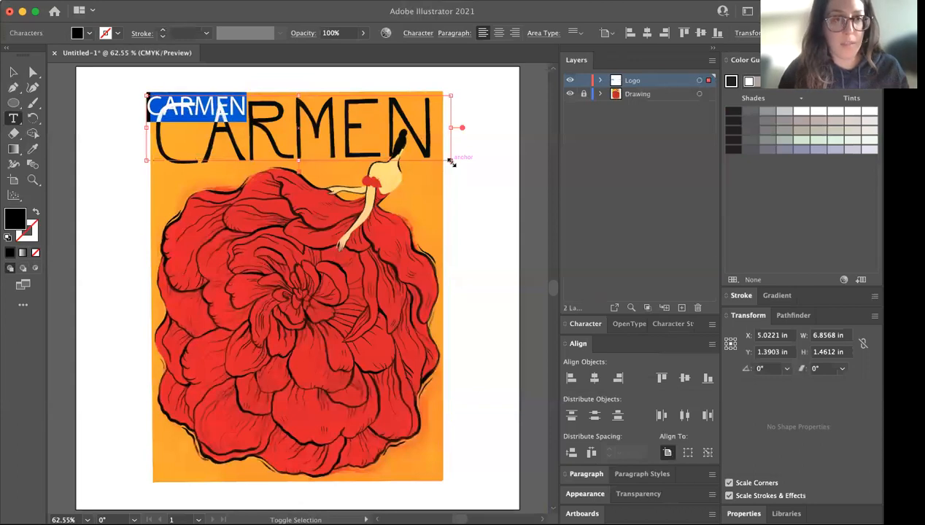
pyautogui.press('super+shift+period')
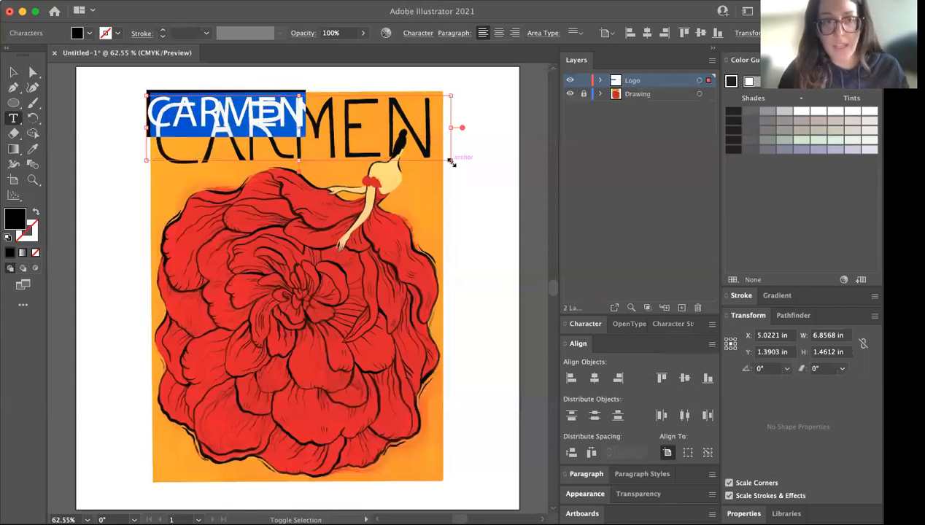
pyautogui.press('super+shift+period')
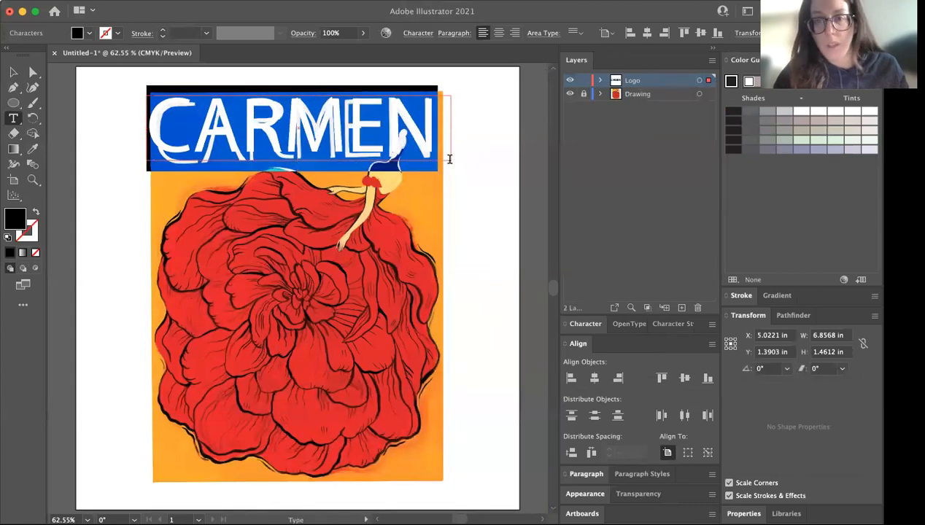
# Set the font size of the selected CARMEN text to 12 pt
pyautogui.click(586, 325)
pyautogui.click(613, 297)
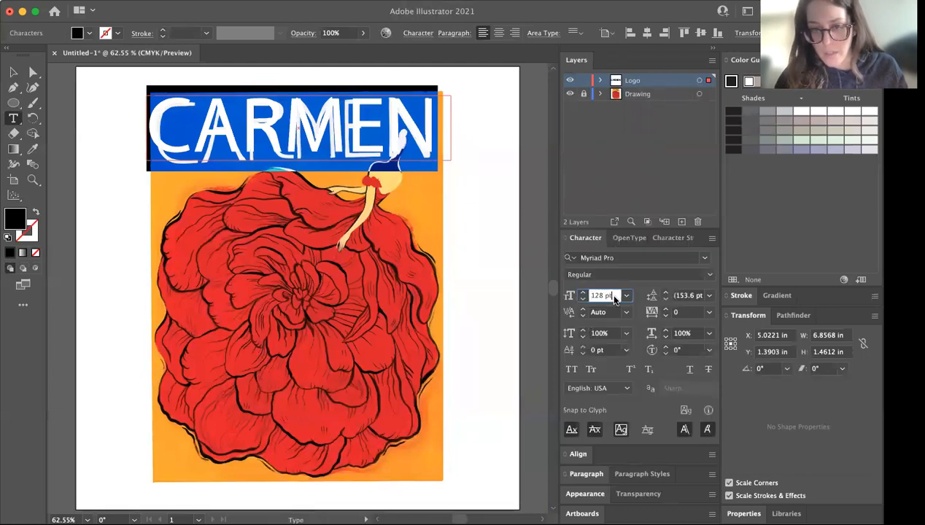
pyautogui.write('12')
pyautogui.press('Tab')
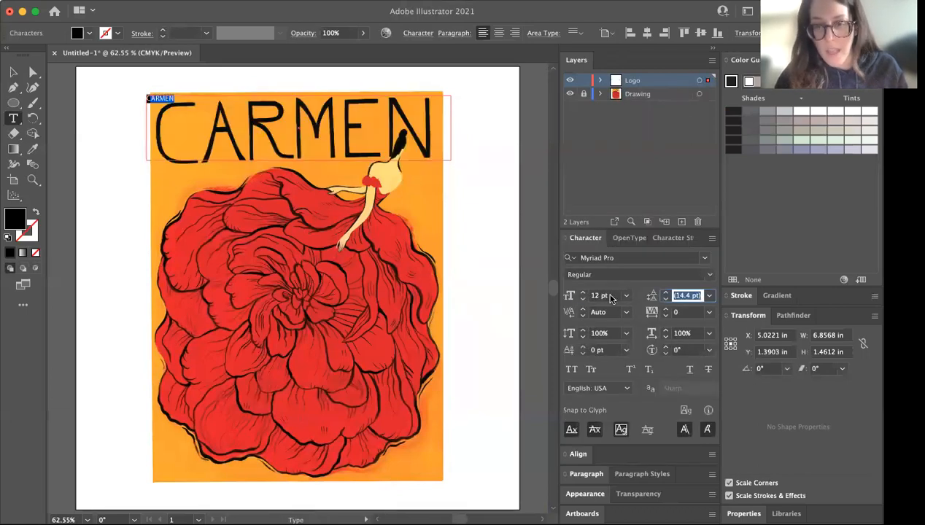
# Set the CARMEN text's font size to 100 pt and raise it in 10 pt increments to 130 pt
pyautogui.click(612, 298)
pyautogui.write('100')
pyautogui.press('Tab')
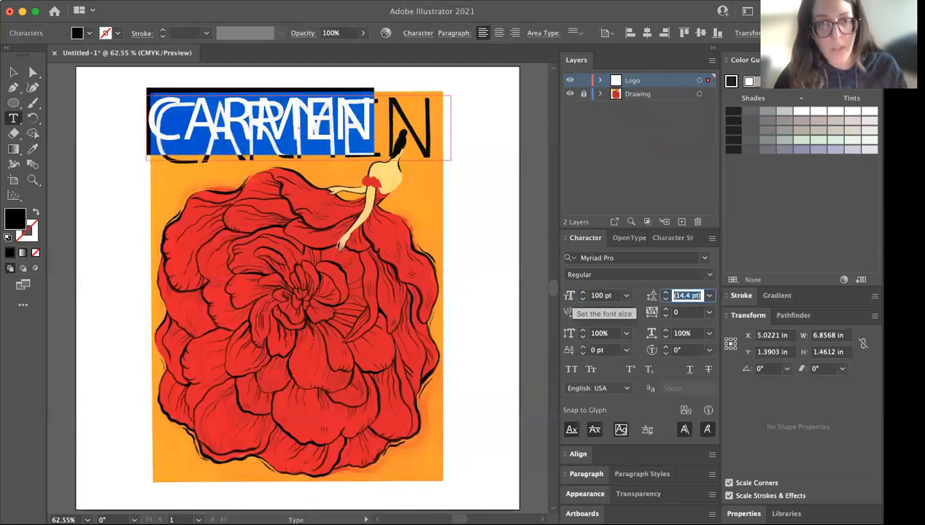
pyautogui.click(611, 295)
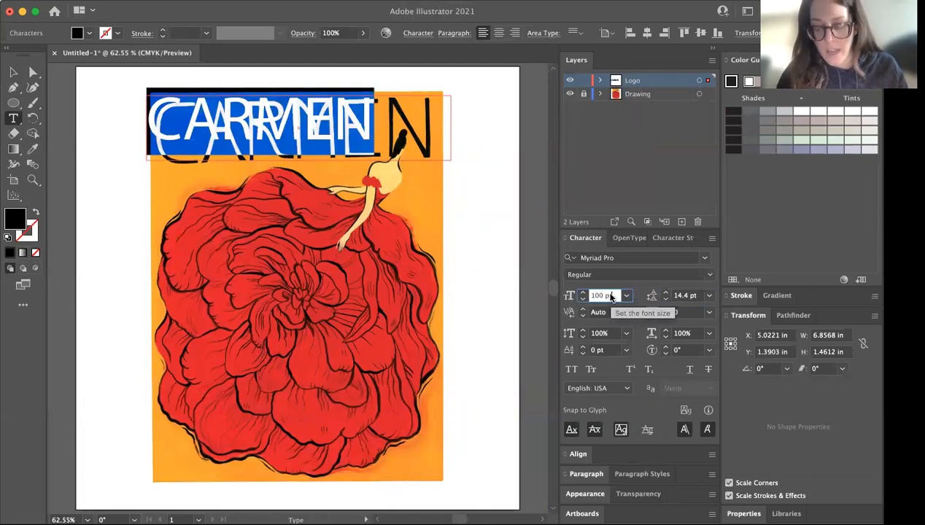
pyautogui.hotkey('shift', 'Up')
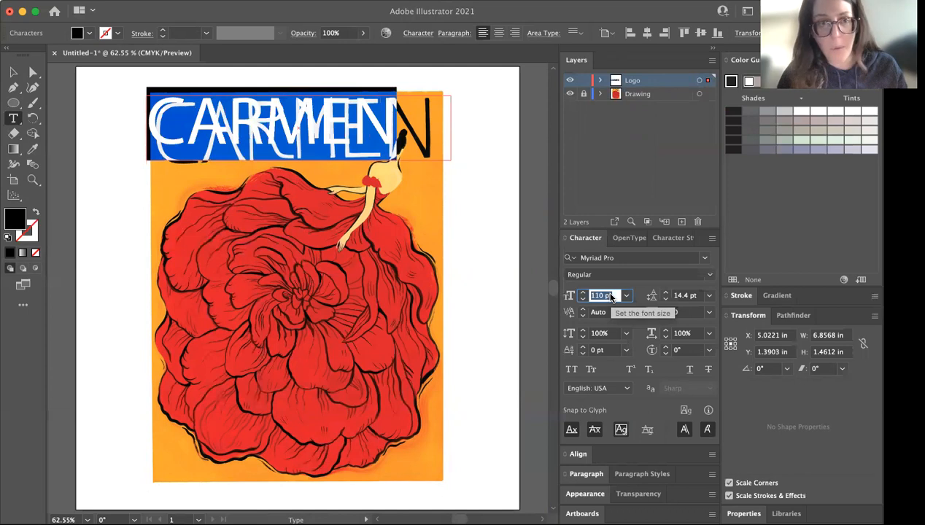
pyautogui.hotkey('shift', 'Up')
pyautogui.hotkey('shift', 'Up')
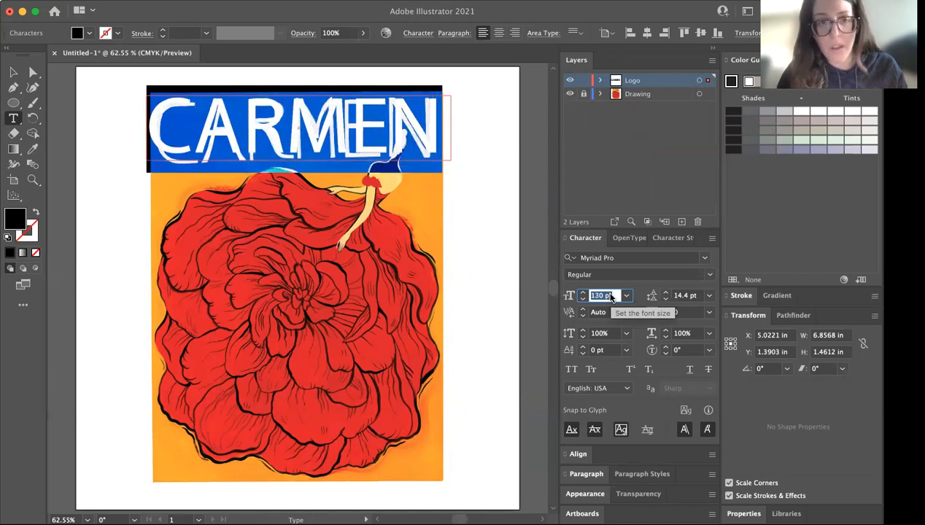
pyautogui.click(13, 73)
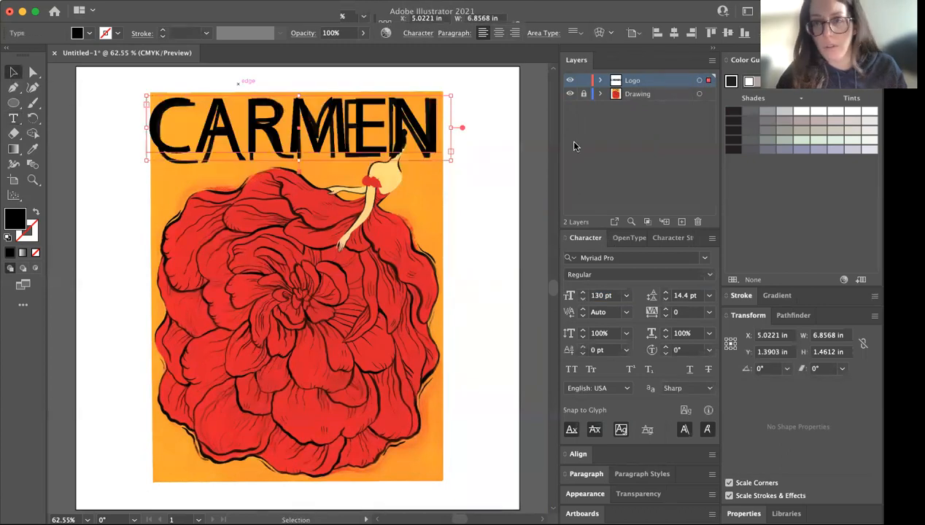
# Browse the fonts with live previews and apply Belove to the CARMEN text
pyautogui.click(704, 258)
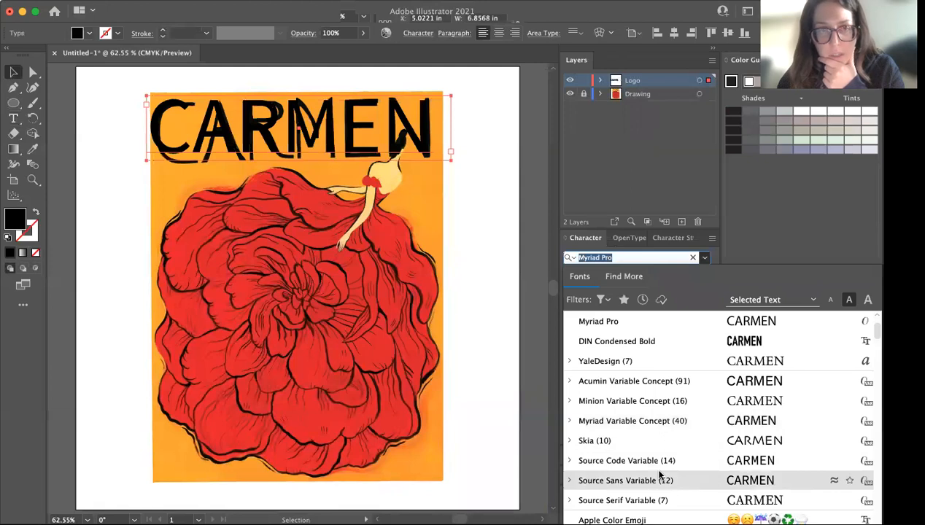
pyautogui.scroll(-8, 660, 476)
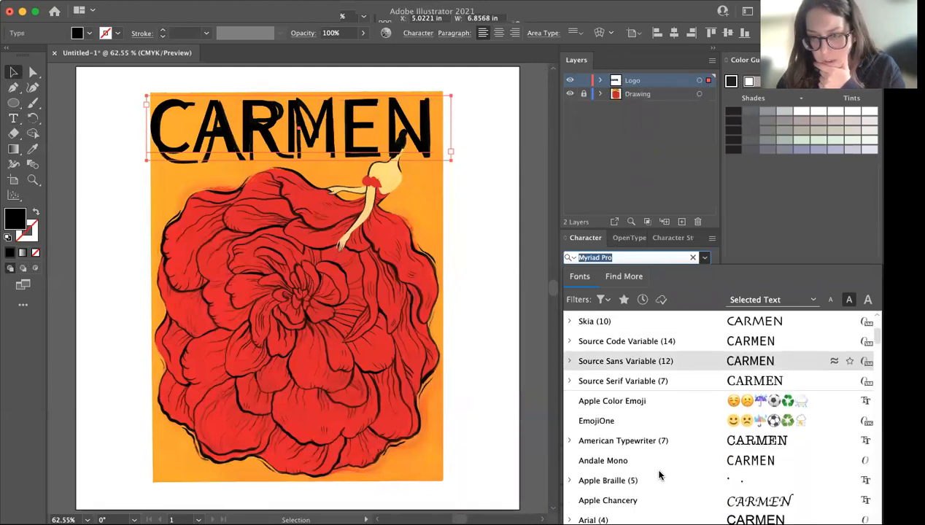
pyautogui.scroll(-11, 659, 475)
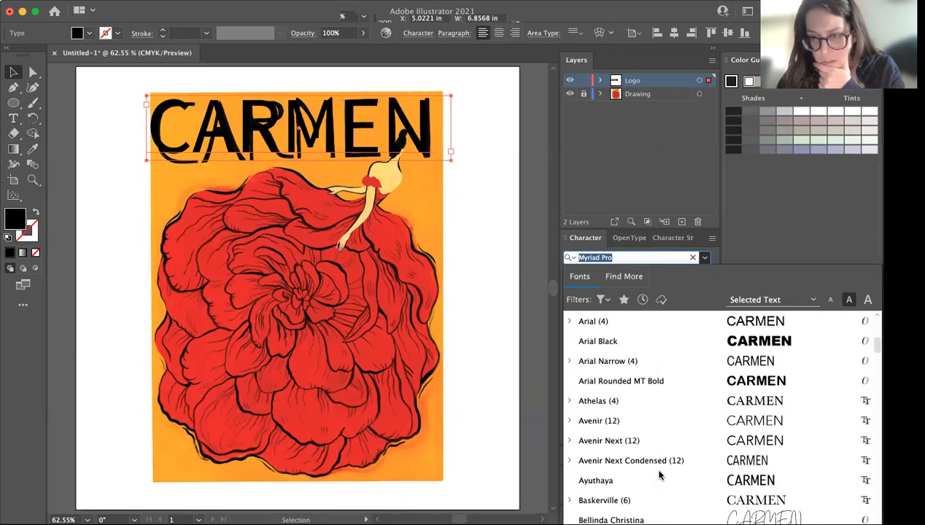
pyautogui.scroll(-2, 660, 475)
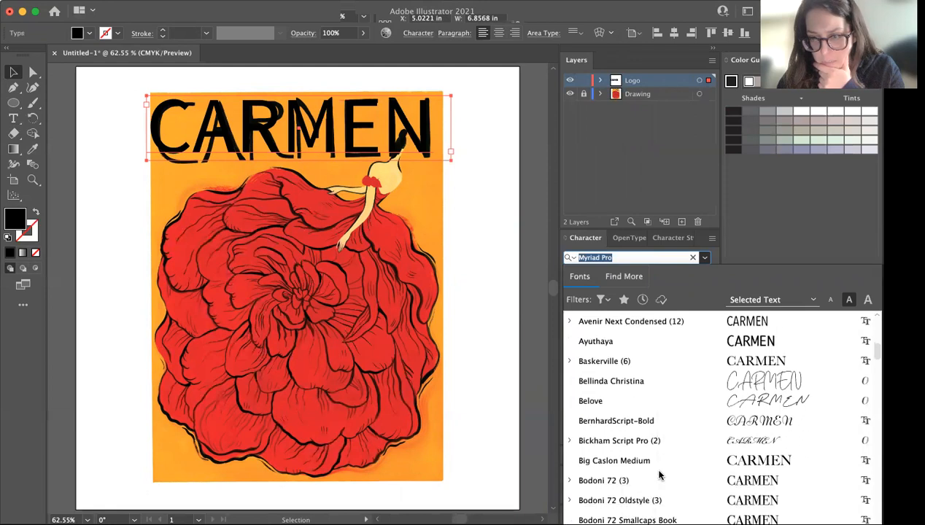
pyautogui.click(647, 404)
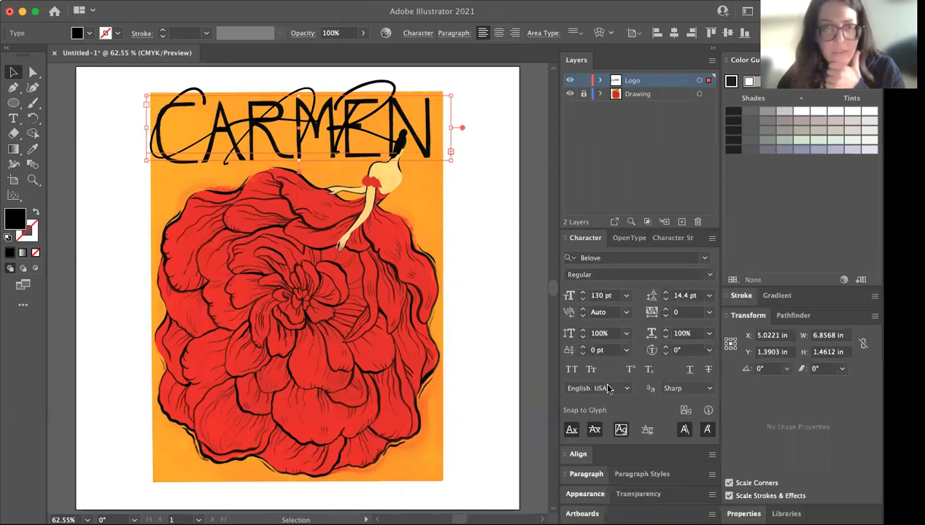
# With the Drawing layer hidden, widen the CARMEN text frame to about 11.36 in and shift it toward the artboard's left edge
pyautogui.click(571, 96)
pyautogui.moveTo(452, 128); pyautogui.dragTo(513, 169)
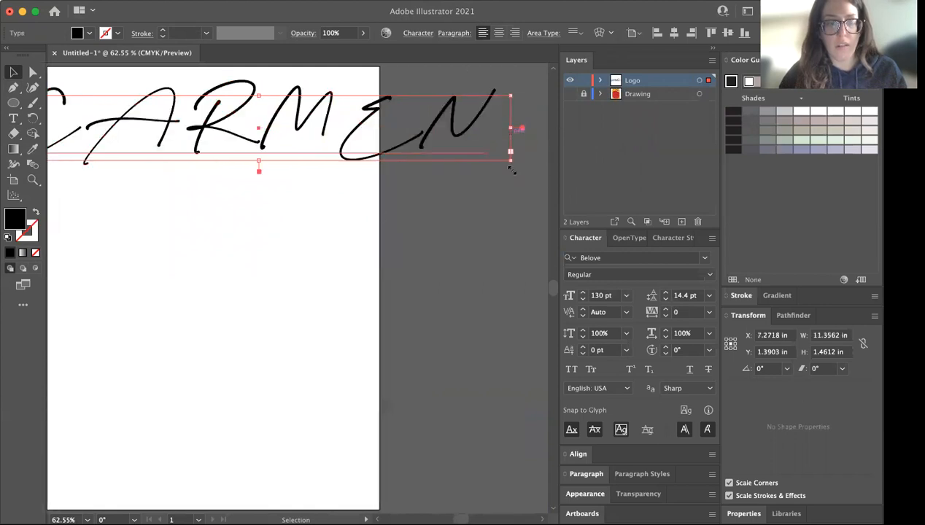
pyautogui.hscroll(-5, 330, 219)
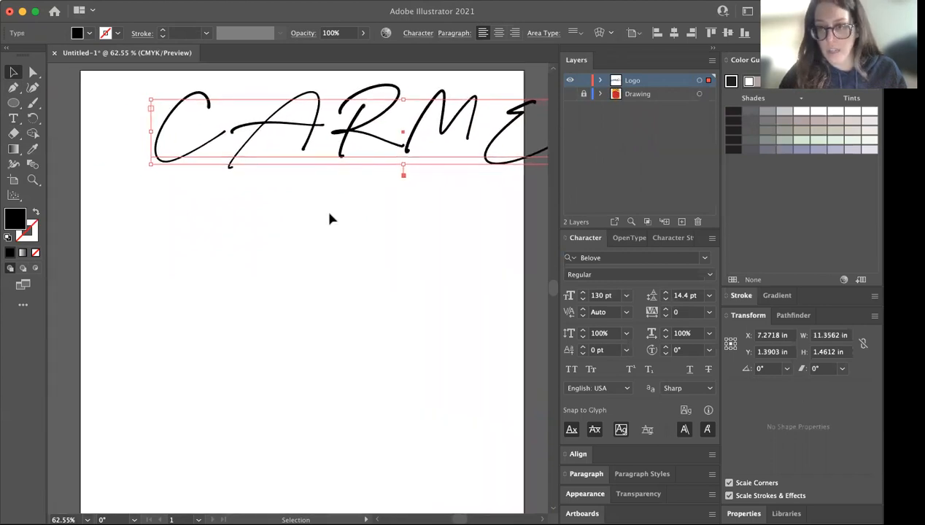
pyautogui.moveTo(340, 149); pyautogui.dragTo(277, 146)
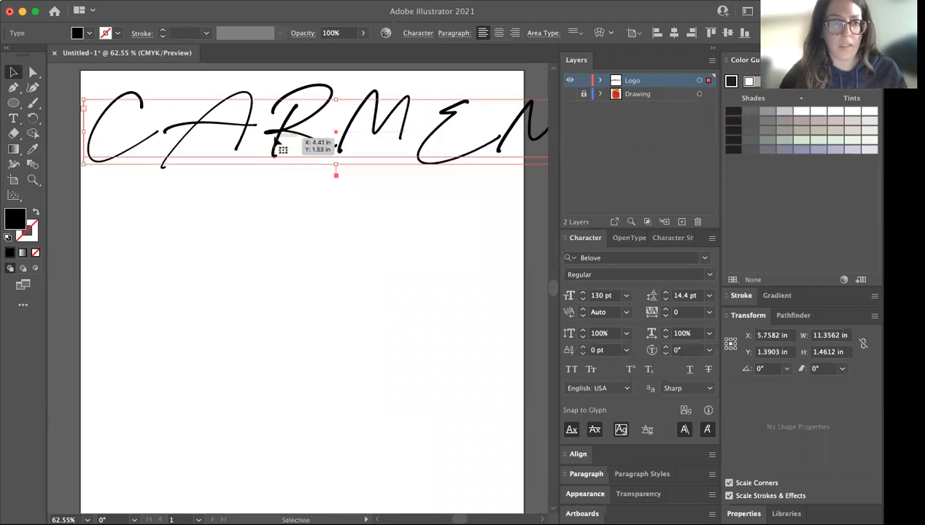
# Replace the text with "Carmen" and move it to roughly the horizontal middle of the artboard
pyautogui.doubleClick(276, 139)
pyautogui.write('Carmen')
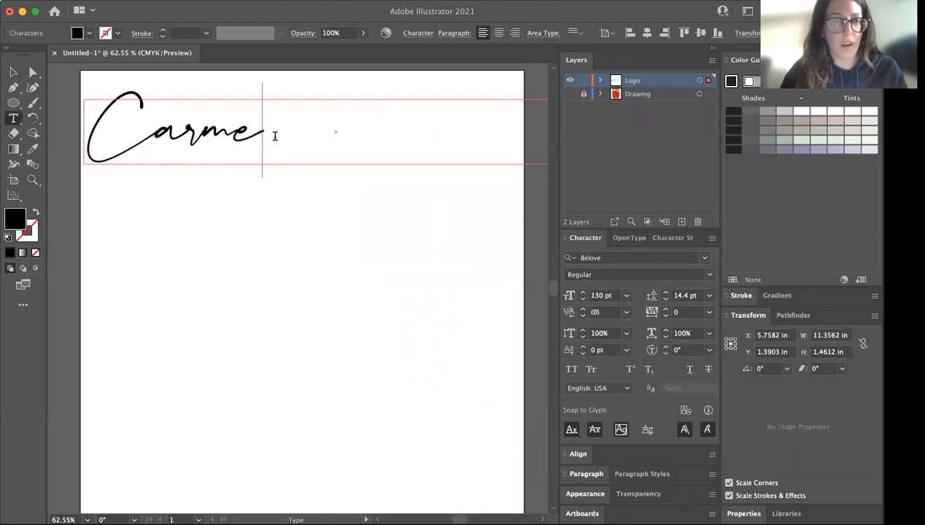
pyautogui.click(12, 73)
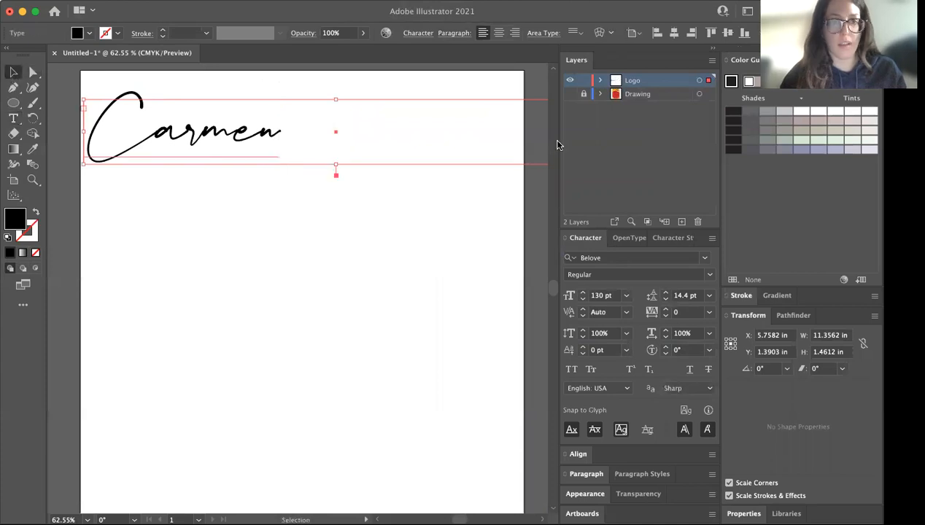
pyautogui.moveTo(219, 140); pyautogui.dragTo(328, 131)
pyautogui.click(347, 233)
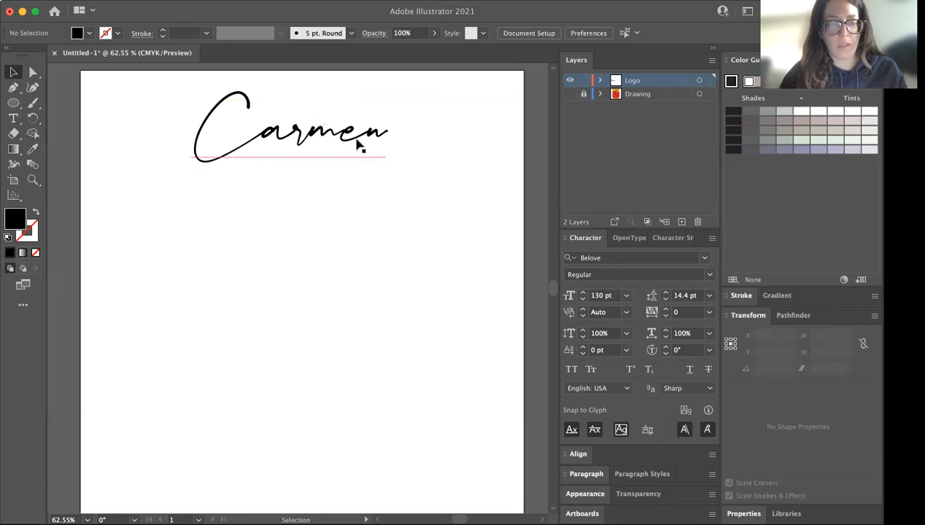
# Show the Drawing layer again and hide only the Carmen text object inside the visible Logo layer
pyautogui.click(570, 93)
pyautogui.click(569, 81)
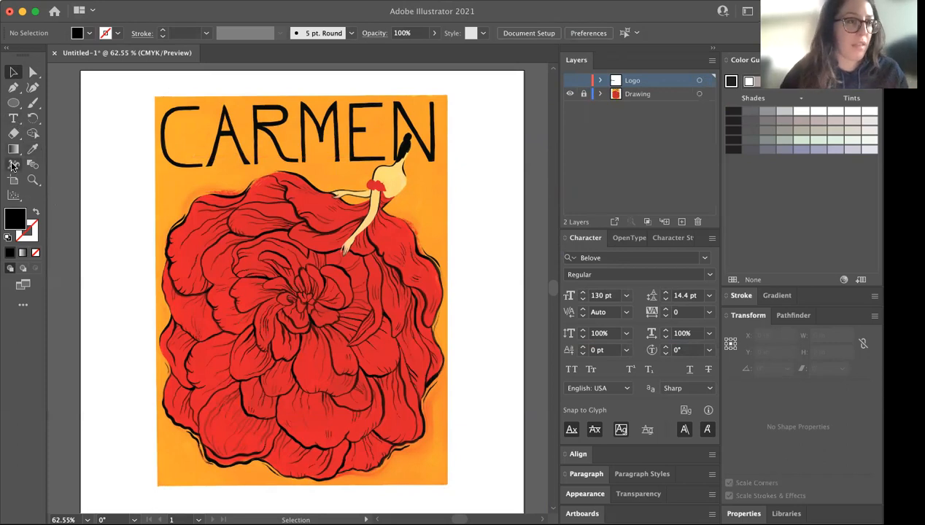
pyautogui.click(18, 89)
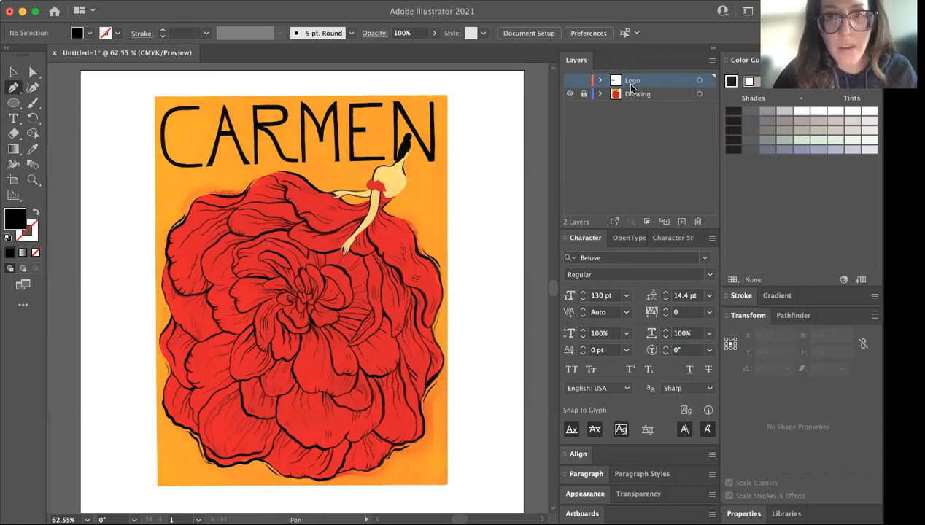
pyautogui.click(570, 81)
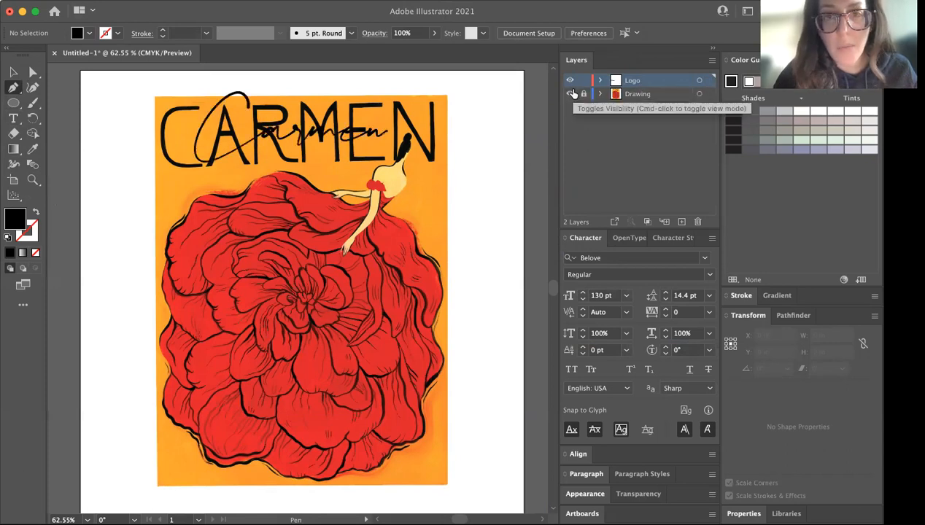
pyautogui.click(599, 81)
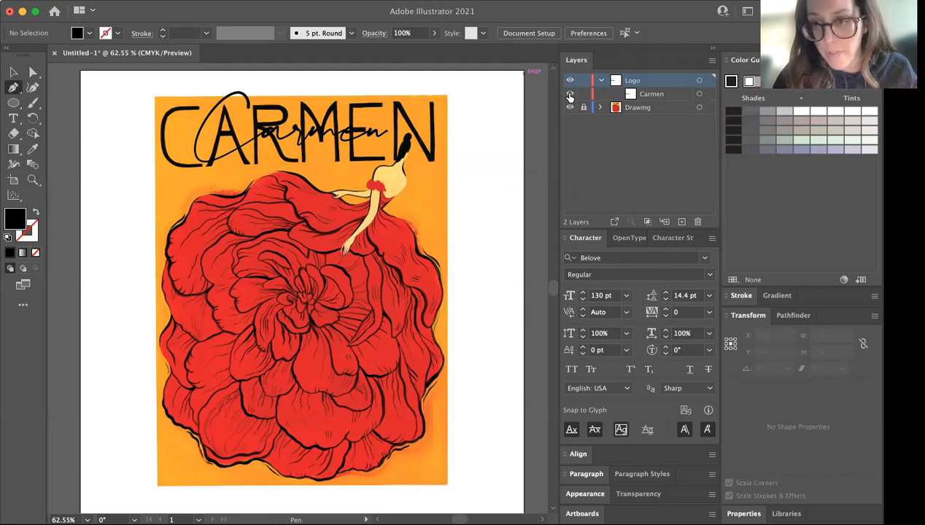
pyautogui.click(570, 95)
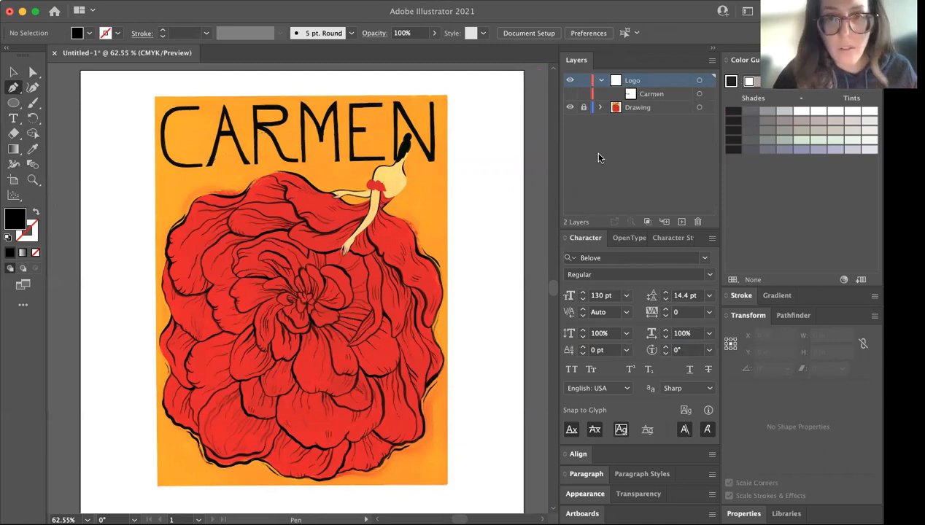
# Trace the poster's letter C as an open curved Pen path and swap its colors to a black stroke without fill
pyautogui.moveTo(197, 109); pyautogui.dragTo(185, 109)
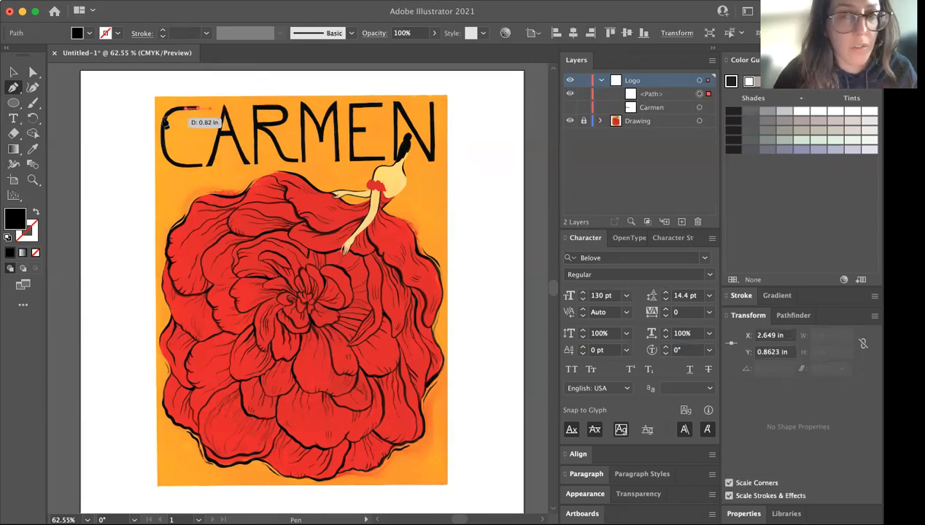
pyautogui.moveTo(163, 138); pyautogui.dragTo(214, 169)
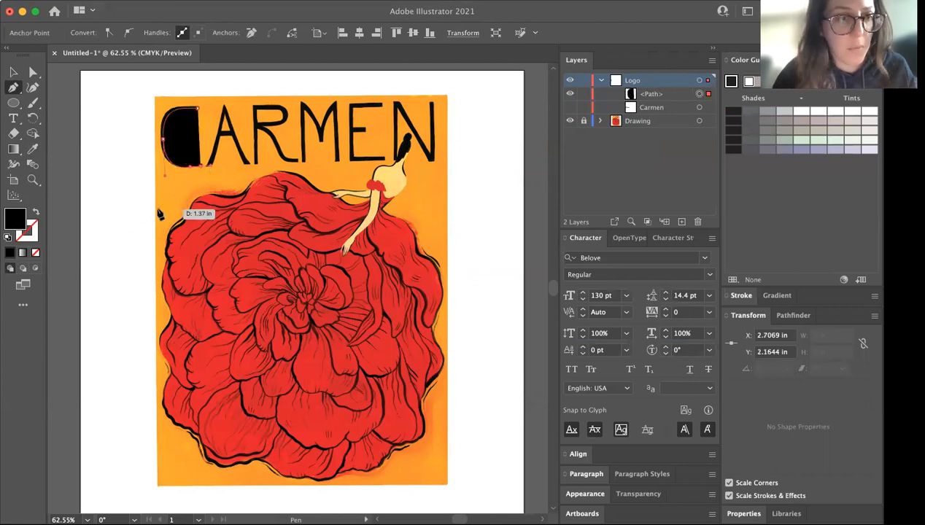
pyautogui.click(35, 215)
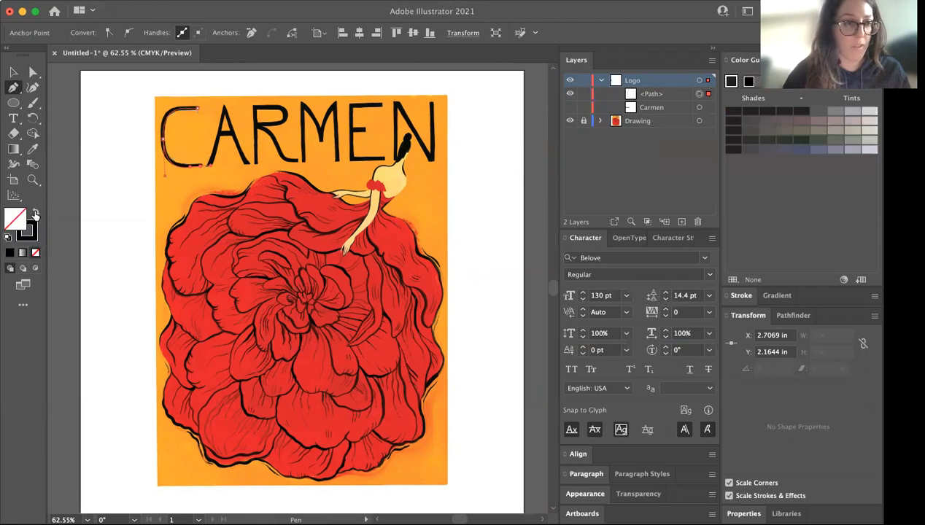
# Hide the Drawing layer and thicken the traced C path's stroke to 6 pt
pyautogui.click(570, 121)
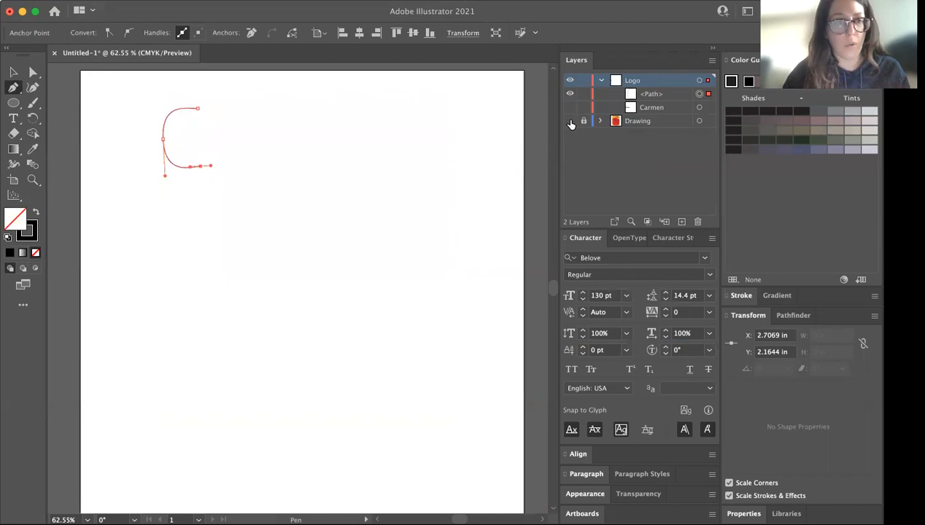
pyautogui.press('v')
pyautogui.click(312, 176)
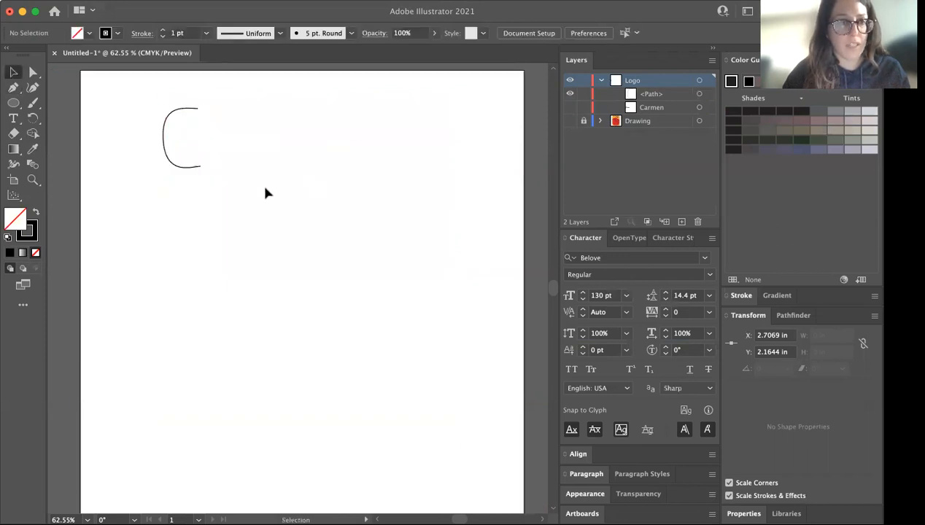
pyautogui.click(187, 168)
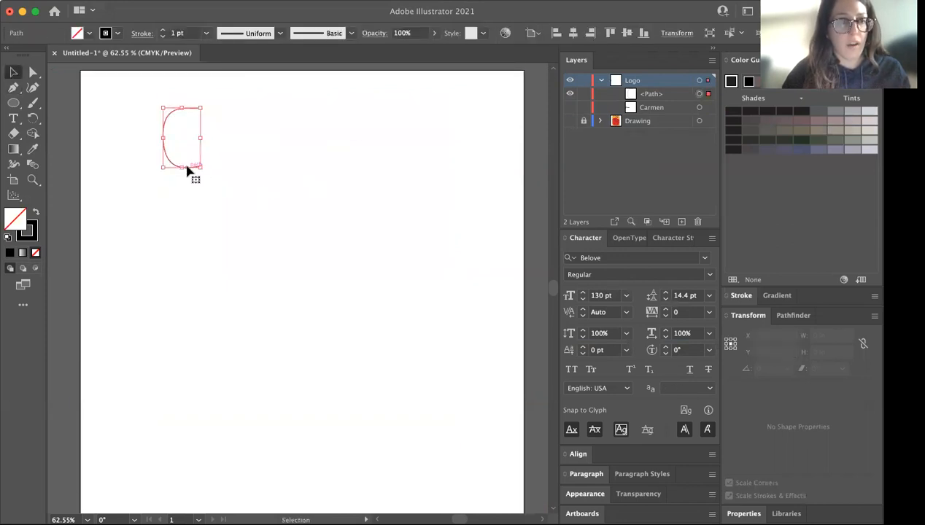
pyautogui.click(165, 31)
pyautogui.click(165, 31)
pyautogui.click(164, 31)
pyautogui.click(164, 31)
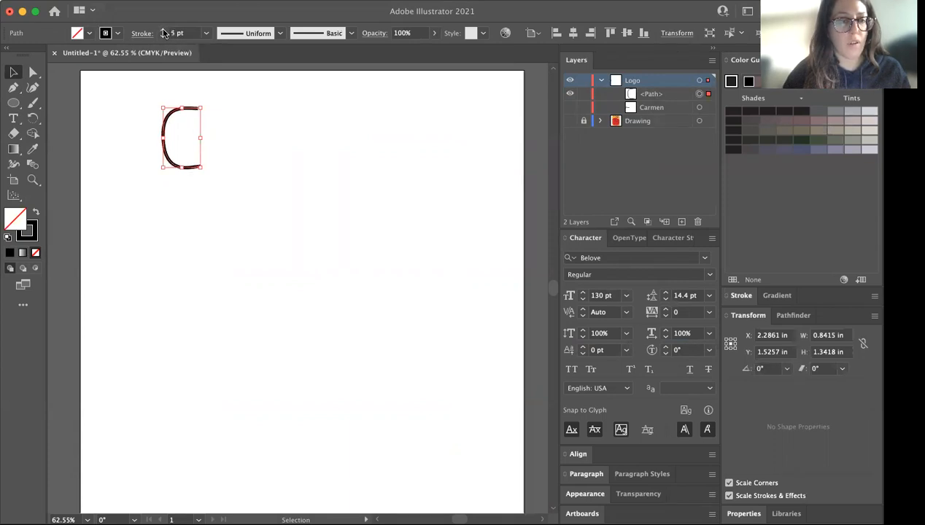
pyautogui.click(245, 108)
pyautogui.click(187, 108)
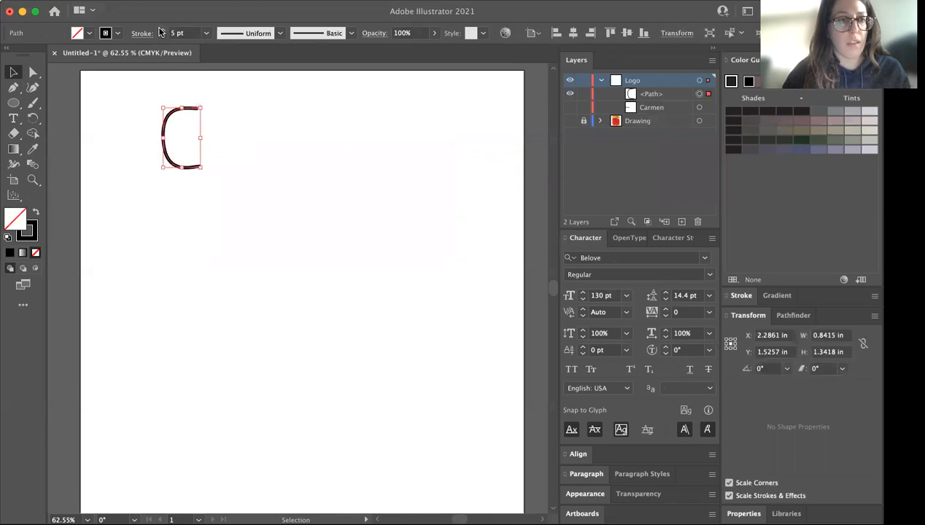
pyautogui.click(163, 31)
pyautogui.click(410, 164)
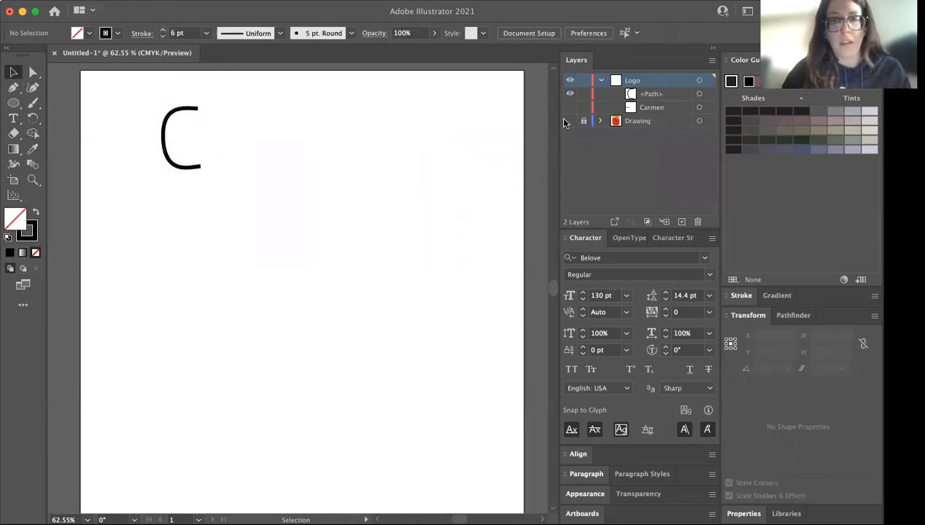
# Show the Drawing layer and toggle the Logo and Drawing layers' visibility to compare the traced C with the poster's lettering
pyautogui.click(570, 120)
pyautogui.click(570, 80)
pyautogui.click(569, 81)
pyautogui.click(570, 81)
pyautogui.click(570, 81)
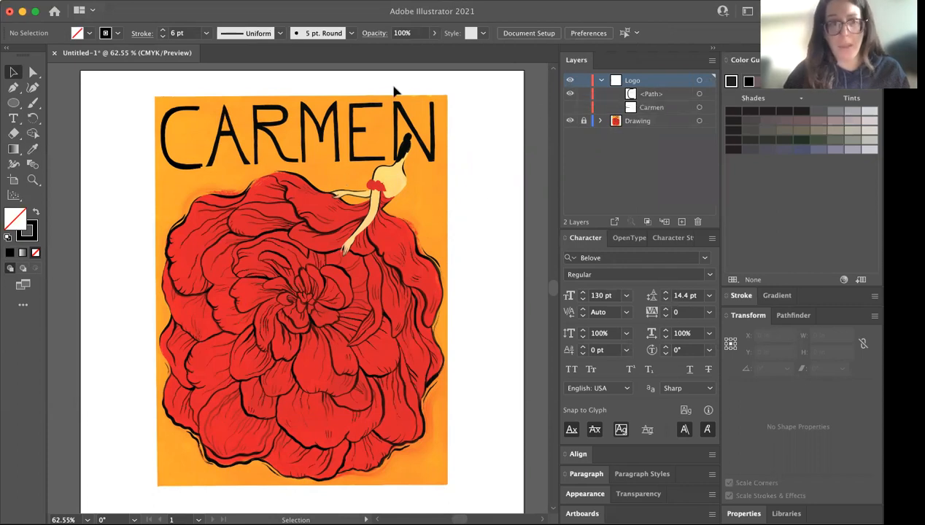
pyautogui.click(569, 122)
pyautogui.click(570, 123)
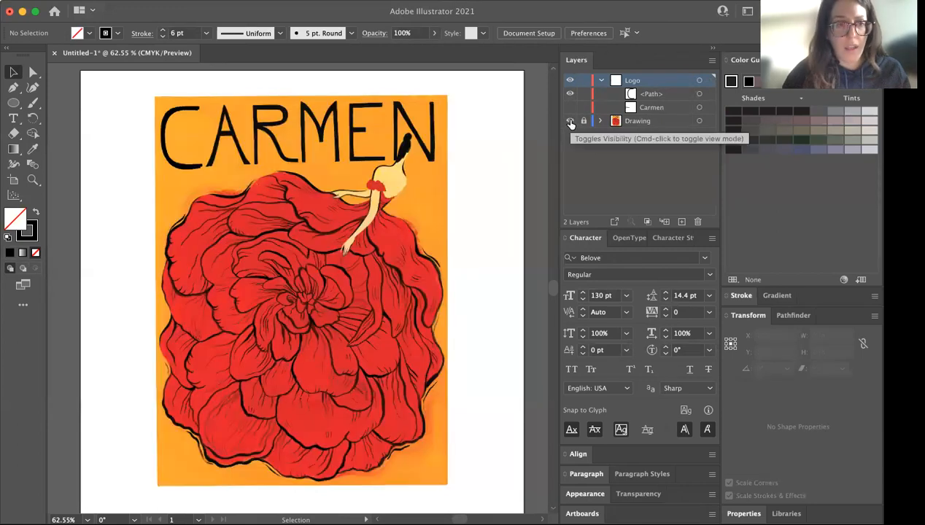
# Shorten the traced C path from its lower edge to about 1.30 in tall
pyautogui.click(186, 172)
pyautogui.moveTo(186, 171)
pyautogui.mouseDown()
pyautogui.moveTo(184, 153)
pyautogui.moveTo(184, 166)
pyautogui.mouseUp()
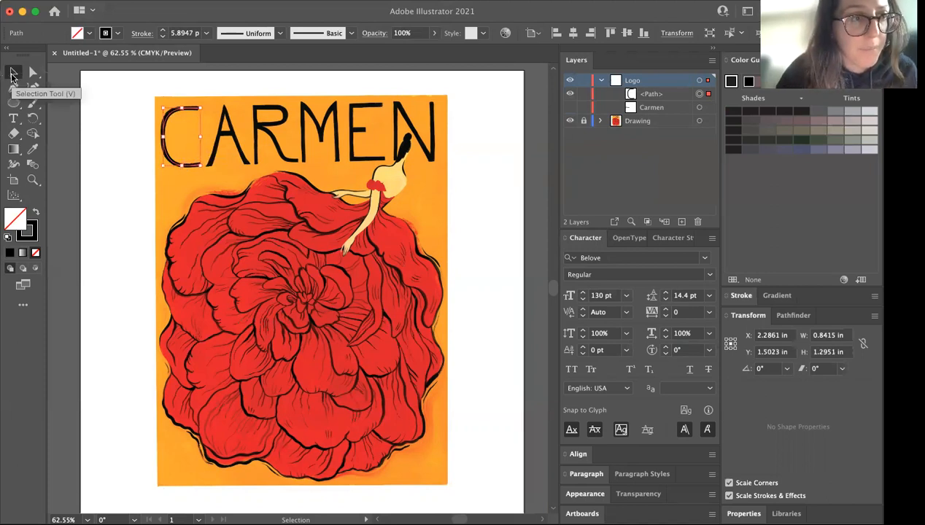
pyautogui.moveTo(179, 168)
pyautogui.mouseDown()
pyautogui.moveTo(196, 149)
pyautogui.moveTo(182, 166)
pyautogui.moveTo(181, 151)
pyautogui.moveTo(179, 165)
pyautogui.mouseUp()
# Reset the C path to the default fill and stroke and swap them to a black fill with a white 1 pt stroke
pyautogui.press('super+equal')
pyautogui.press('super+equal')
pyautogui.press('super+equal')
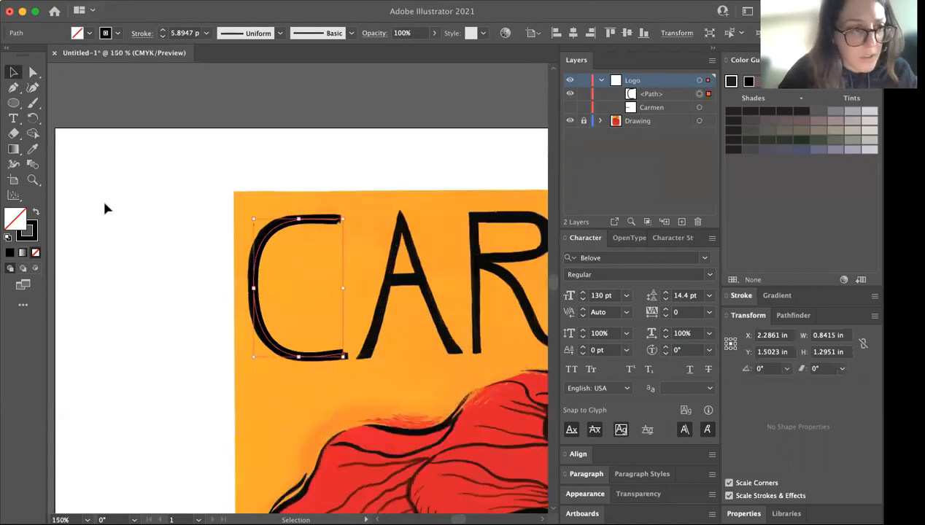
pyautogui.click(37, 235)
pyautogui.click(7, 238)
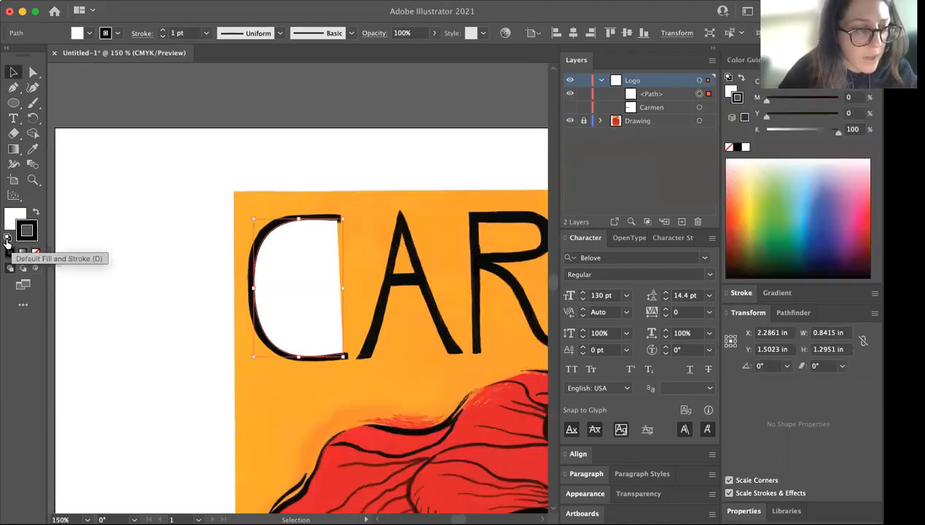
pyautogui.click(36, 212)
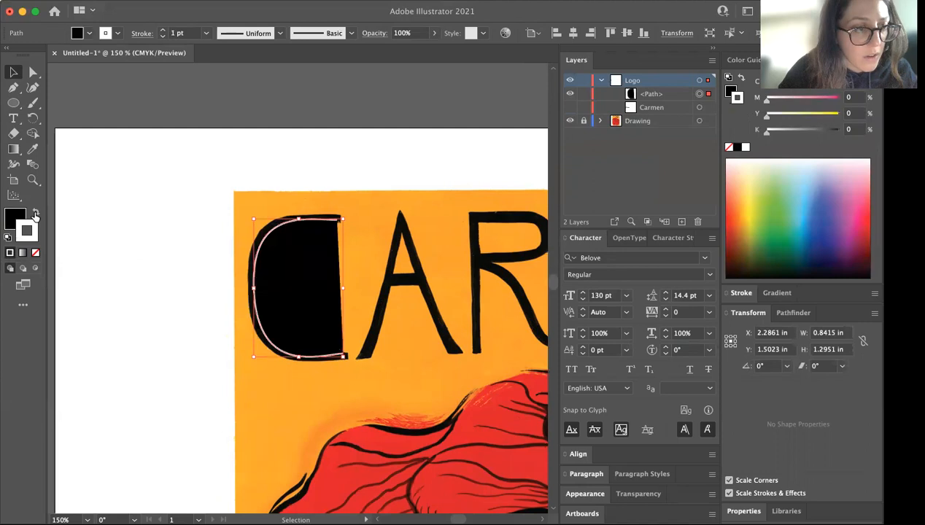
# Remove the C path's fill and thicken its white stroke to 5 pt
pyautogui.click(13, 216)
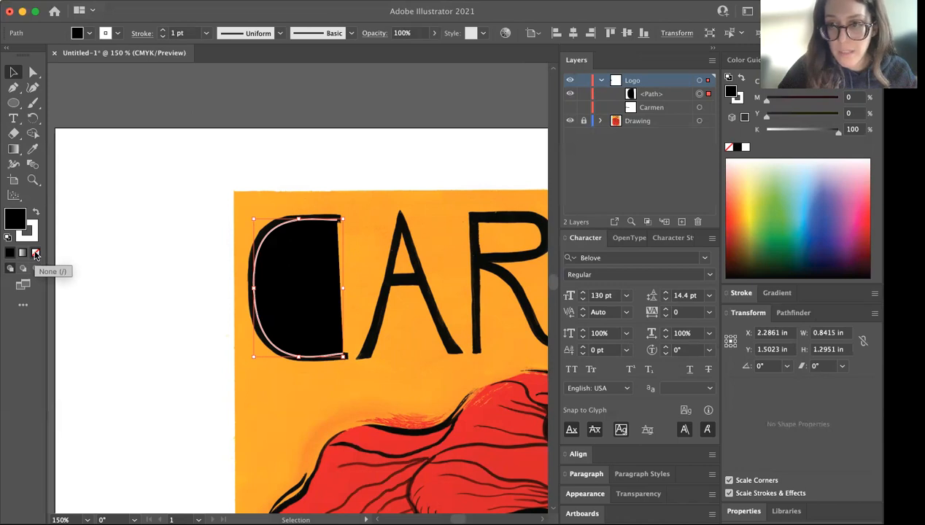
pyautogui.click(35, 254)
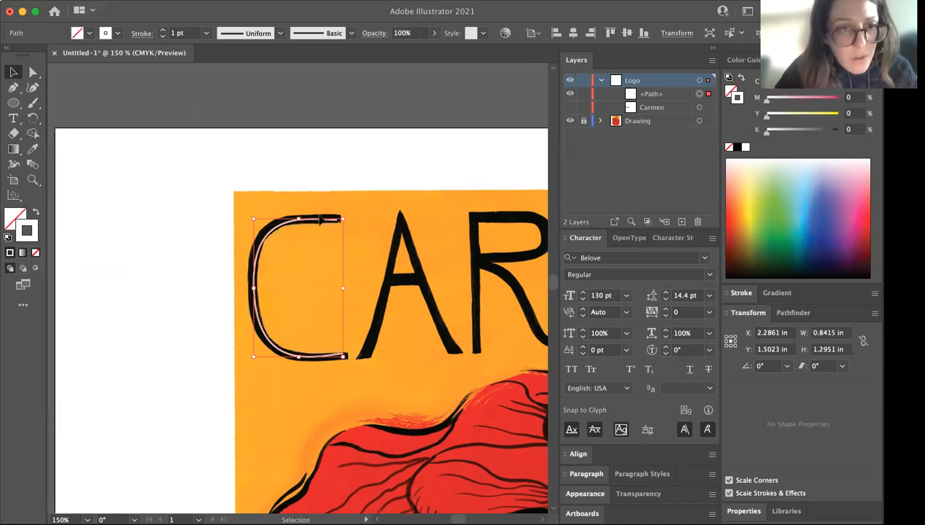
pyautogui.click(164, 31)
pyautogui.click(163, 30)
pyautogui.click(163, 30)
pyautogui.click(163, 30)
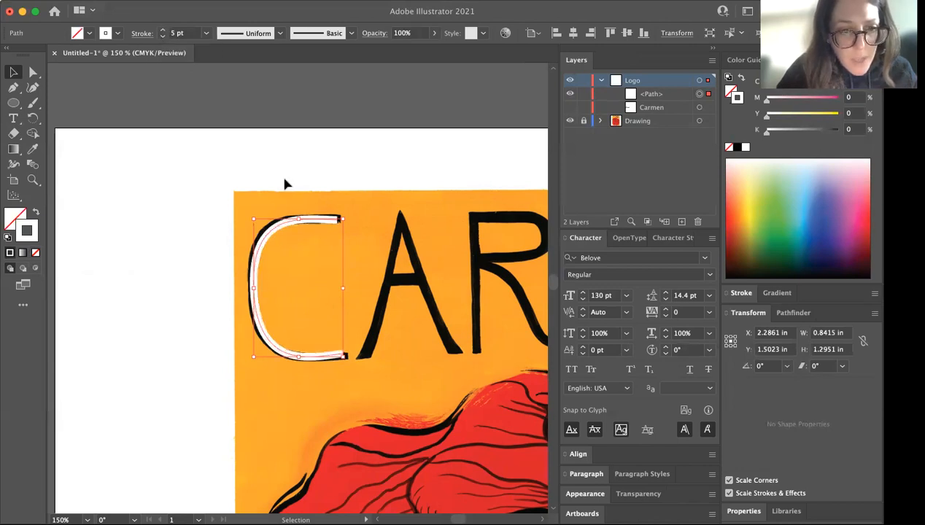
# Widen the C path to about 0.88 in so its ends reach the poster lettering's ends
pyautogui.moveTo(344, 290); pyautogui.dragTo(348, 290)
pyautogui.moveTo(300, 219); pyautogui.dragTo(302, 218)
pyautogui.moveTo(256, 290); pyautogui.dragTo(252, 292)
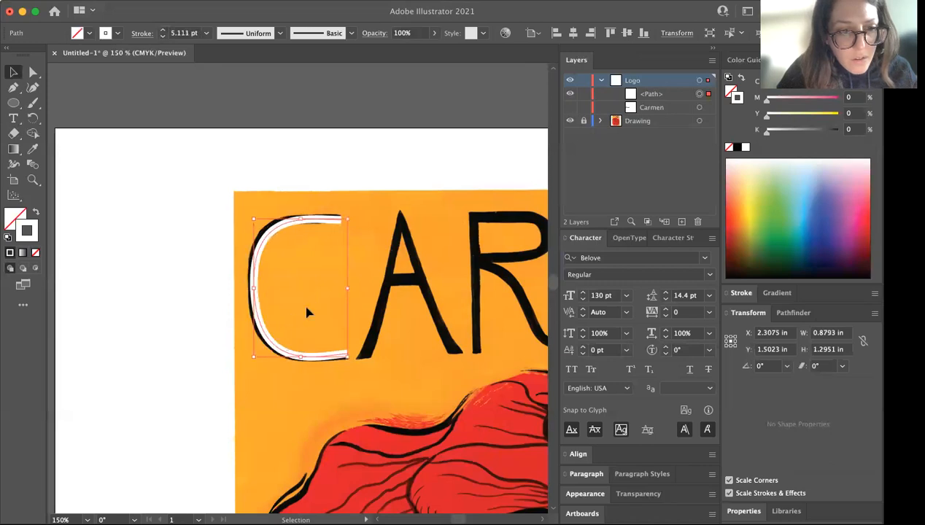
# Move the anchor point at the middle of the C's spine slightly outward onto the black lettering with the Direct Selection tool
pyautogui.press('a')
pyautogui.press('super+equal')
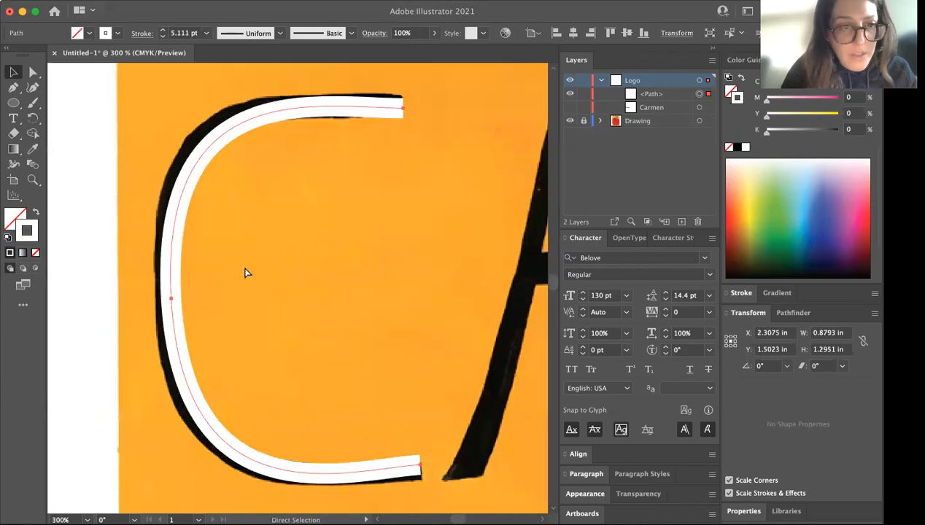
pyautogui.click(33, 72)
pyautogui.press('super+equal')
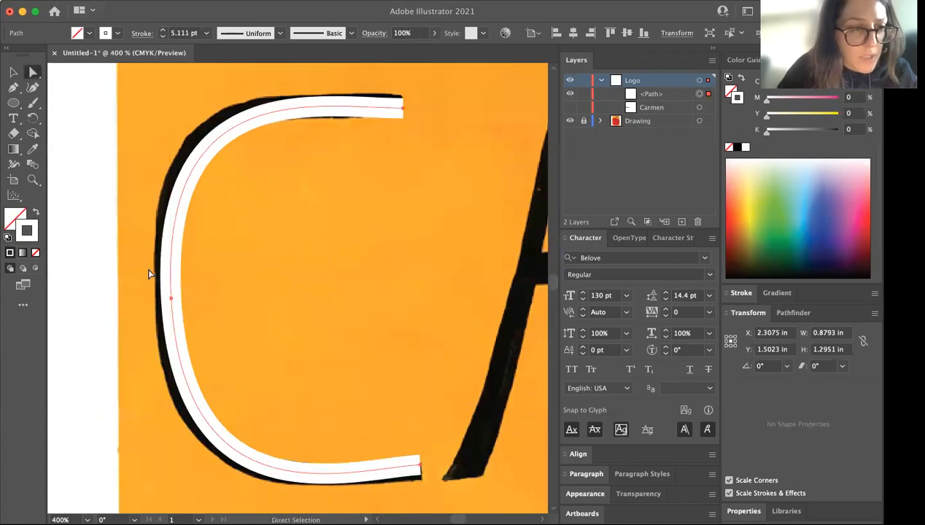
pyautogui.moveTo(172, 300)
pyautogui.mouseDown()
pyautogui.moveTo(214, 300)
pyautogui.moveTo(168, 304)
pyautogui.mouseUp()
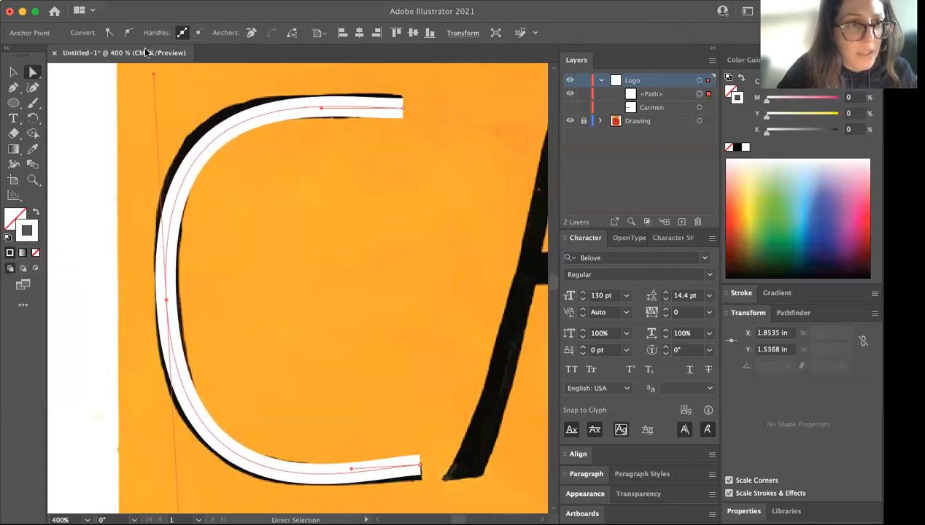
# Reshape the C's upper curve along the lettering with the spine anchor's upper handle and both handles of the upper end anchor
pyautogui.scroll(3, 159, 115)
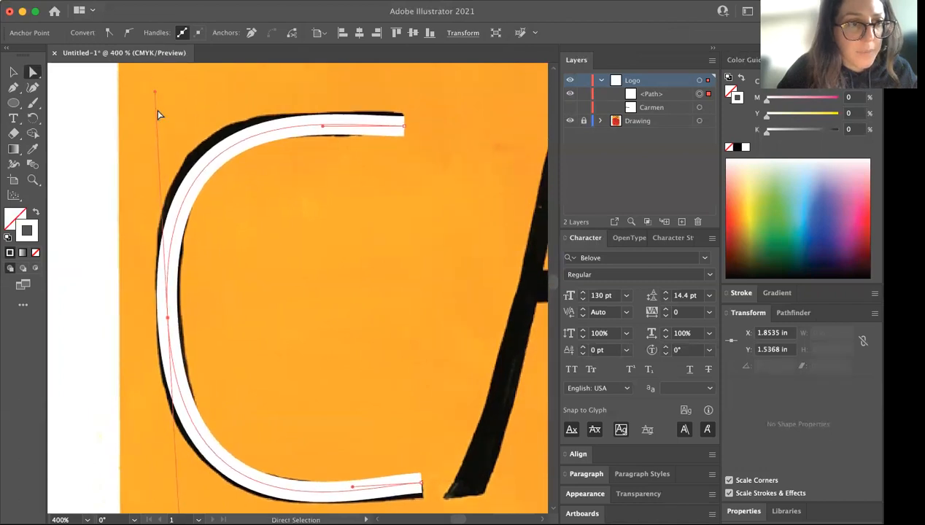
pyautogui.moveTo(155, 97); pyautogui.dragTo(155, 92)
pyautogui.scroll(-1, 161, 175)
pyautogui.moveTo(326, 148); pyautogui.dragTo(306, 161)
pyautogui.click(407, 144)
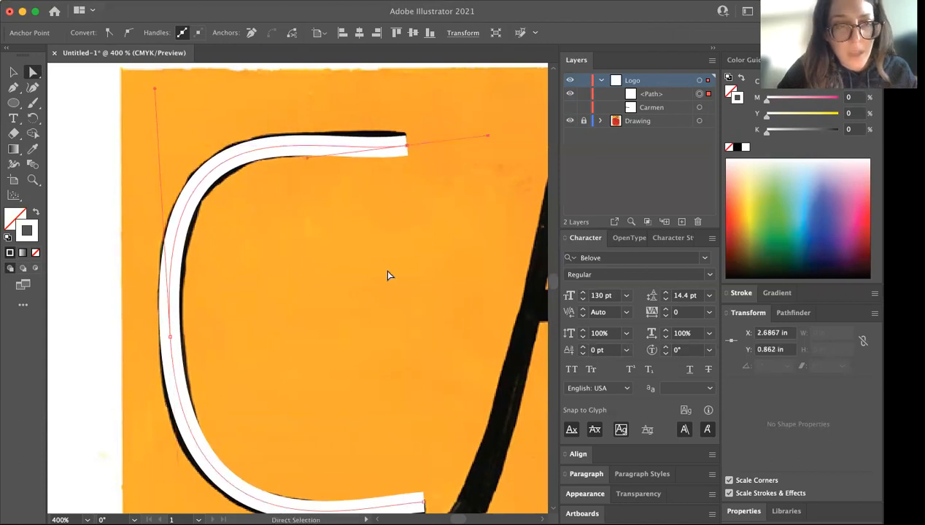
pyautogui.moveTo(488, 137); pyautogui.dragTo(480, 177)
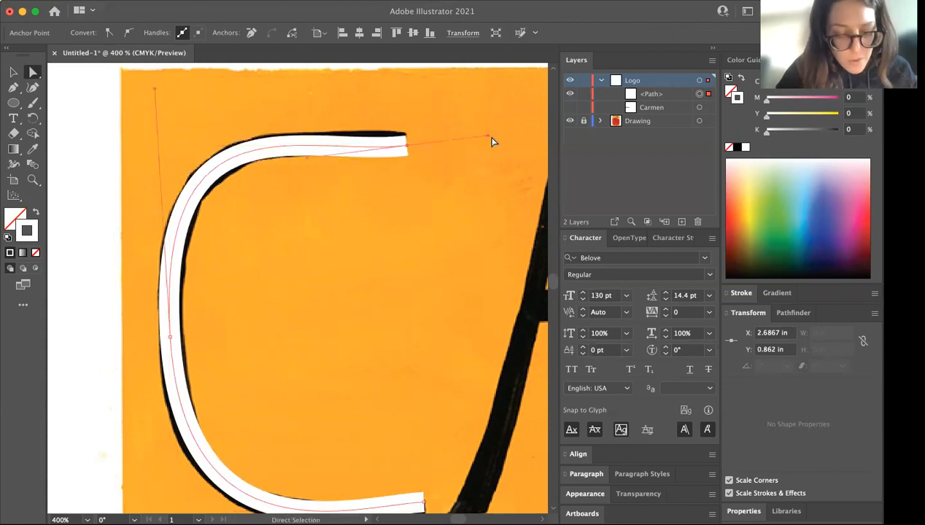
pyautogui.moveTo(488, 137); pyautogui.dragTo(488, 135)
pyautogui.moveTo(489, 149); pyautogui.dragTo(489, 166)
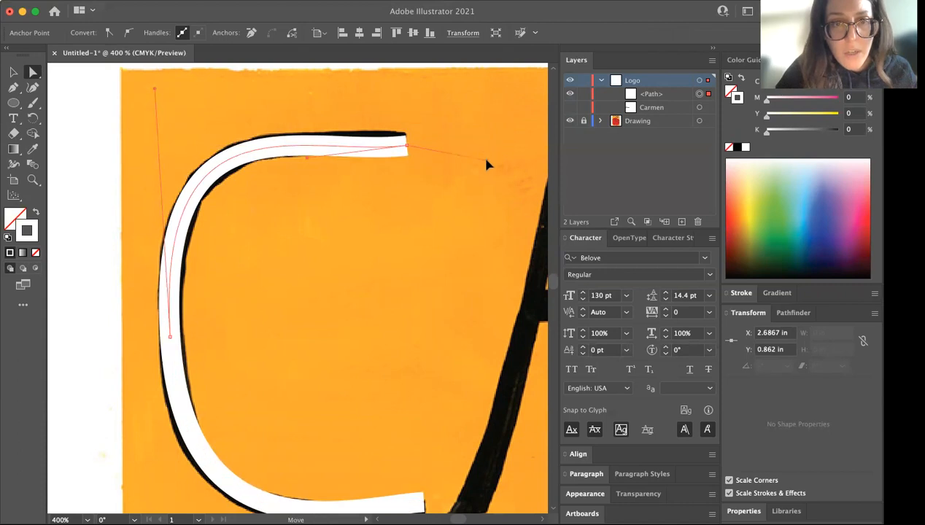
# Raise the C's upper end anchor slightly, flatten its handles and swing the spine anchor's upper handle outward to refine the curve
pyautogui.moveTo(307, 157); pyautogui.dragTo(304, 153)
pyautogui.moveTo(487, 157); pyautogui.dragTo(488, 149)
pyautogui.moveTo(407, 149); pyautogui.dragTo(406, 141)
pyautogui.moveTo(297, 148); pyautogui.dragTo(316, 146)
pyautogui.moveTo(153, 92)
pyautogui.mouseDown()
pyautogui.moveTo(159, 111)
pyautogui.moveTo(147, 107)
pyautogui.mouseUp()
pyautogui.click(400, 133)
pyautogui.moveTo(401, 145); pyautogui.dragTo(406, 145)
# Shorten the C path slightly from its upper edge with the Selection tool and fit the artboard in view
pyautogui.click(13, 71)
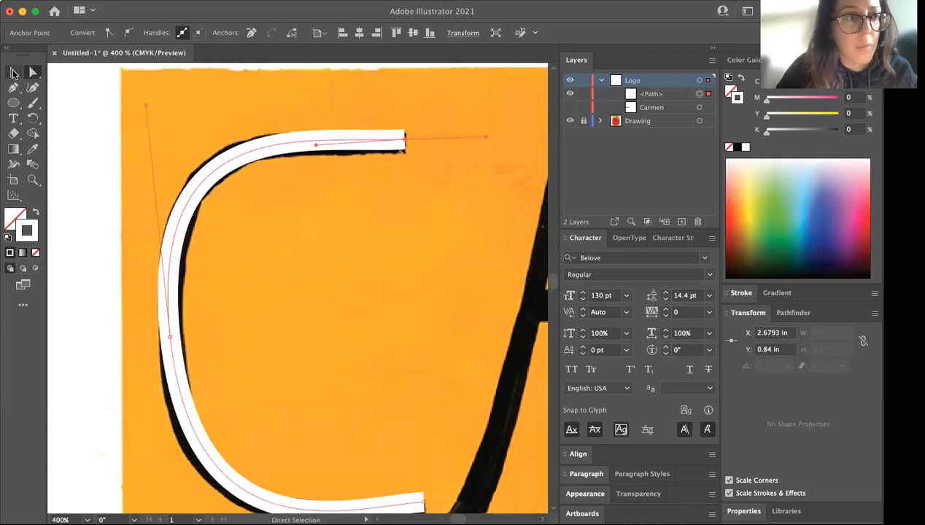
pyautogui.moveTo(297, 140); pyautogui.dragTo(297, 147)
pyautogui.scroll(-2, 316, 324)
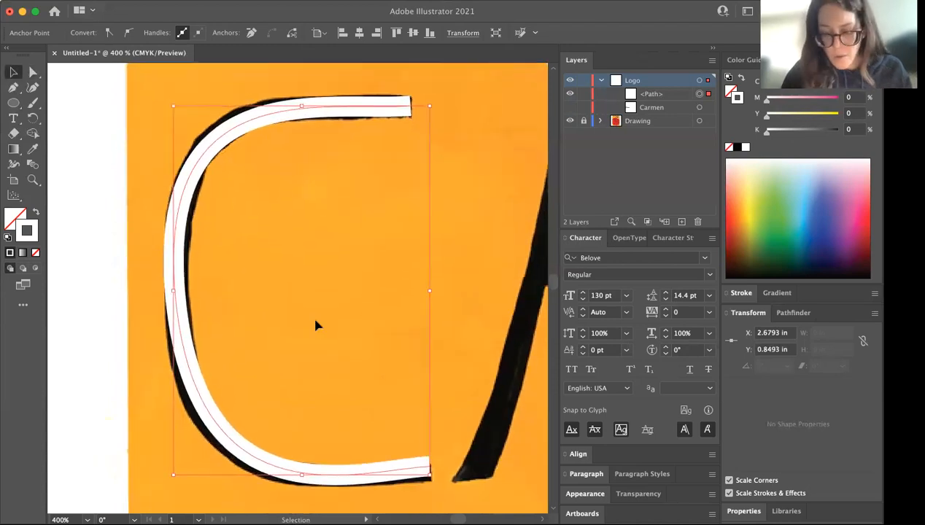
pyautogui.press('super+0')
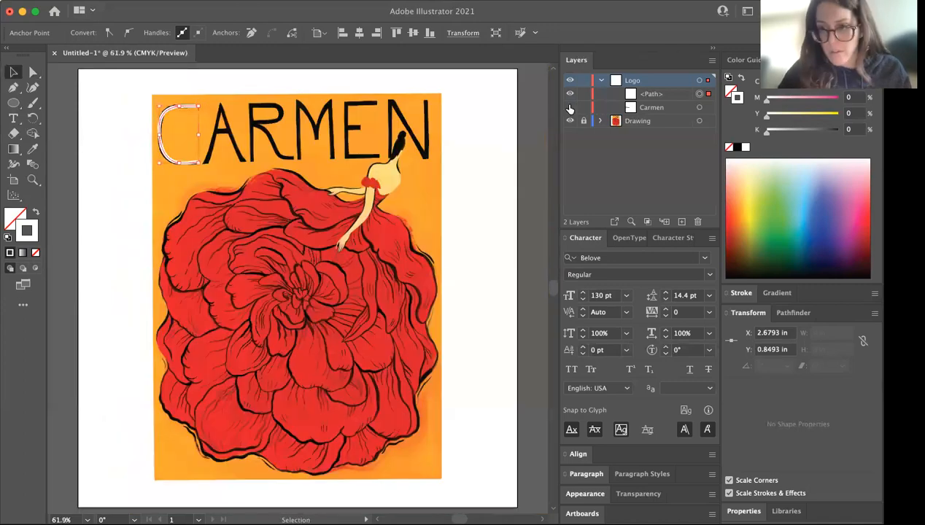